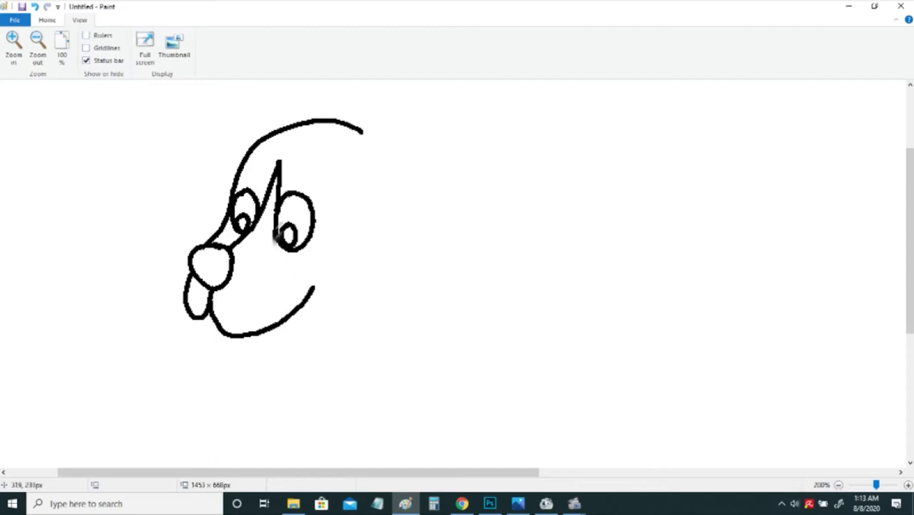
- Draw the dog's lower jaw and neck line, the hanging tongue and both floppy ears
mouse_move(202, 315)
left_mouse_down()
mouse_move(220, 338)
mouse_move(333, 314)
mouse_move(365, 349)
left_mouse_up()
mouse_move(250, 151)
left_mouse_down()
mouse_move(218, 162)
mouse_move(215, 227)
left_mouse_up()
mouse_move(228, 339)
left_mouse_down()
mouse_move(236, 365)
mouse_move(275, 339)
left_mouse_up()
mouse_move(347, 184)
left_mouse_down()
mouse_move(371, 313)
mouse_move(416, 257)
mouse_move(430, 152)
mouse_move(382, 130)
mouse_move(339, 151)
left_mouse_up()
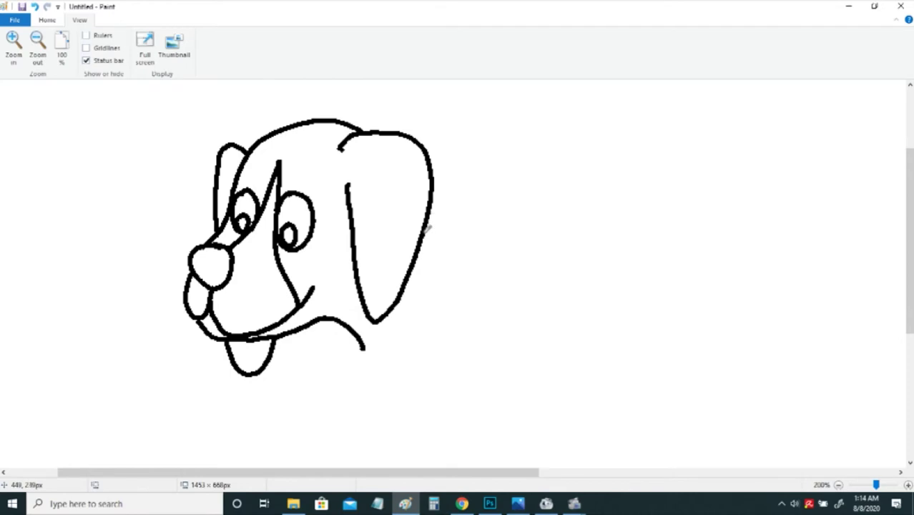
- Draw the dog's back and raised tail with a separate tip, a rounded saddle patch and the chest line
left_click(37, 43)
mouse_move(281, 239)
left_mouse_down()
mouse_move(413, 249)
mouse_move(404, 251)
mouse_move(404, 208)
mouse_move(389, 171)
mouse_move(422, 186)
mouse_move(434, 255)
mouse_move(409, 289)
left_mouse_up()
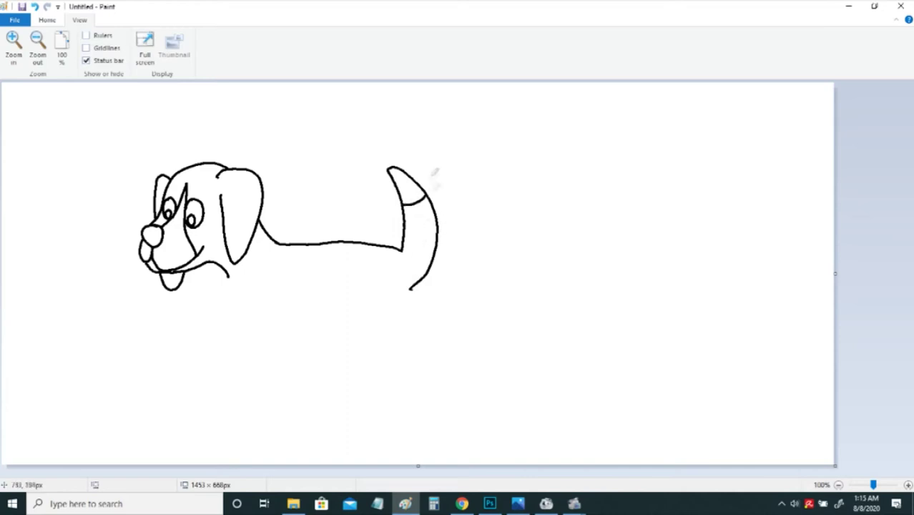
mouse_move(285, 243)
left_mouse_down()
mouse_move(302, 265)
mouse_move(345, 277)
mouse_move(359, 243)
left_mouse_up()
left_click_drag(227, 267, 258, 345)
- Erase the tongue below the dog's jaw and close the gap between the neck and chest lines
left_click(13, 47)
scroll(563, 321, "right", 3)
scroll(564, 321, "down", 2)
left_click(48, 20)
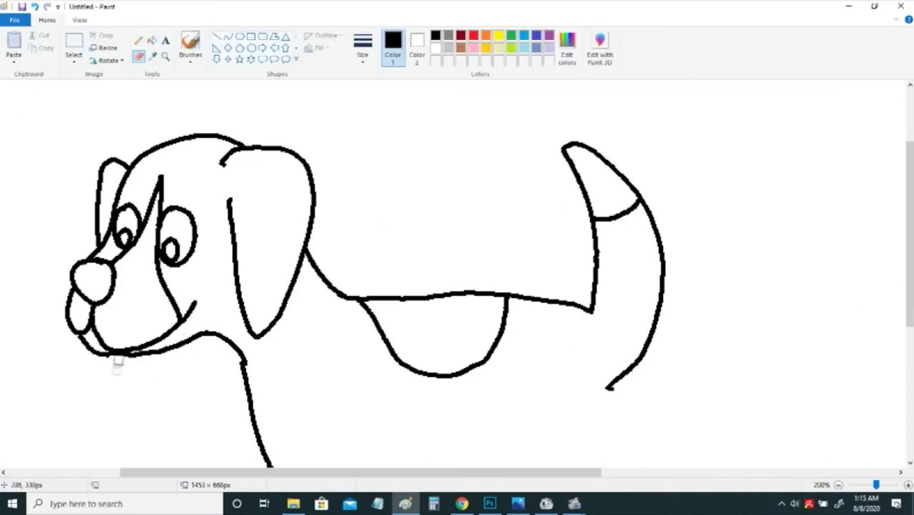
left_click(138, 40)
left_click_drag(236, 347, 244, 363)
- Draw the dog's near hind leg below the tail, with a three-toed paw
scroll(452, 408, "down", 3)
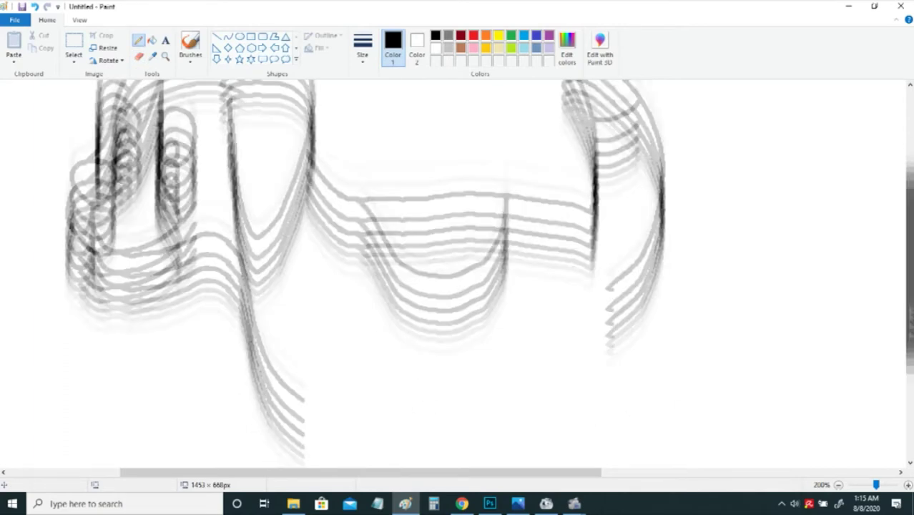
mouse_move(606, 214)
left_mouse_down()
mouse_move(612, 367)
mouse_move(583, 441)
left_mouse_up()
mouse_move(536, 385)
left_mouse_down()
mouse_move(522, 426)
mouse_move(529, 413)
mouse_move(578, 447)
left_mouse_up()
left_click_drag(536, 385, 562, 347)
mouse_move(533, 217)
left_mouse_down()
mouse_move(531, 294)
mouse_move(561, 349)
left_mouse_up()
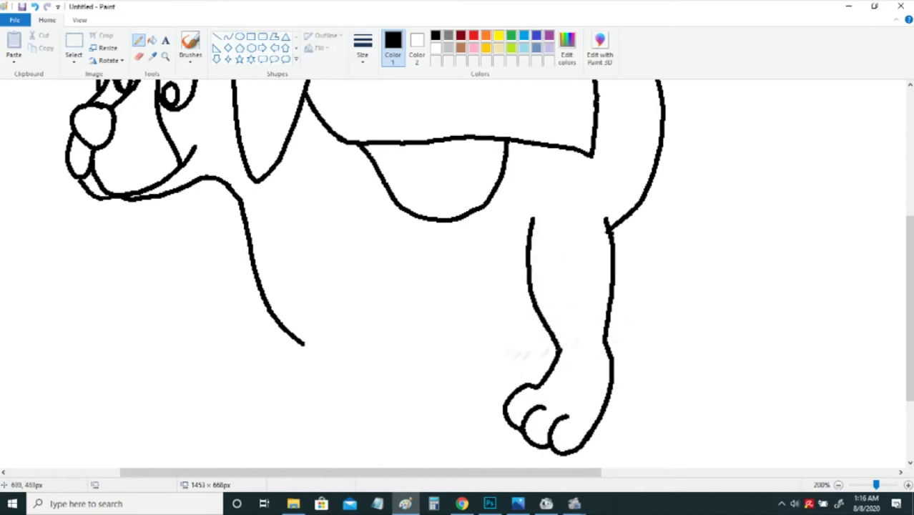
- Draw the belly line and the near front leg with a three-toed paw, and extend the chest to the leg
left_click_drag(384, 340, 529, 304)
left_click_drag(390, 287, 377, 447)
mouse_move(340, 414)
left_mouse_down()
mouse_move(336, 448)
mouse_move(379, 447)
left_mouse_up()
mouse_move(319, 398)
left_mouse_down()
mouse_move(308, 446)
mouse_move(305, 398)
mouse_move(297, 431)
left_mouse_up()
mouse_move(318, 276)
left_mouse_down()
mouse_move(332, 390)
mouse_move(315, 394)
left_mouse_up()
left_click_drag(303, 344, 328, 346)
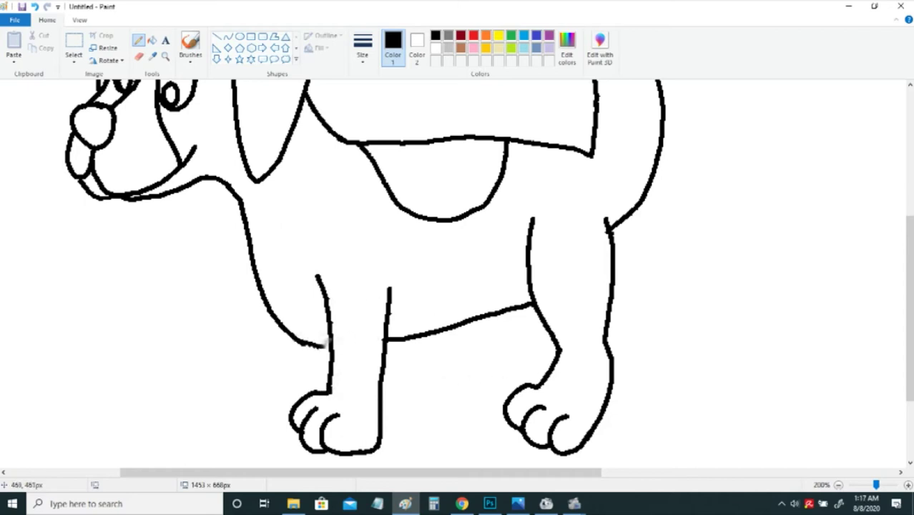
- Draw the far hind leg under the belly with a small three-toed paw
left_click_drag(466, 321, 459, 367)
mouse_move(515, 309)
left_mouse_down()
mouse_move(511, 336)
mouse_move(454, 370)
mouse_move(458, 395)
mouse_move(491, 397)
mouse_move(512, 372)
mouse_move(455, 395)
left_mouse_up()
key("ctrl+z")
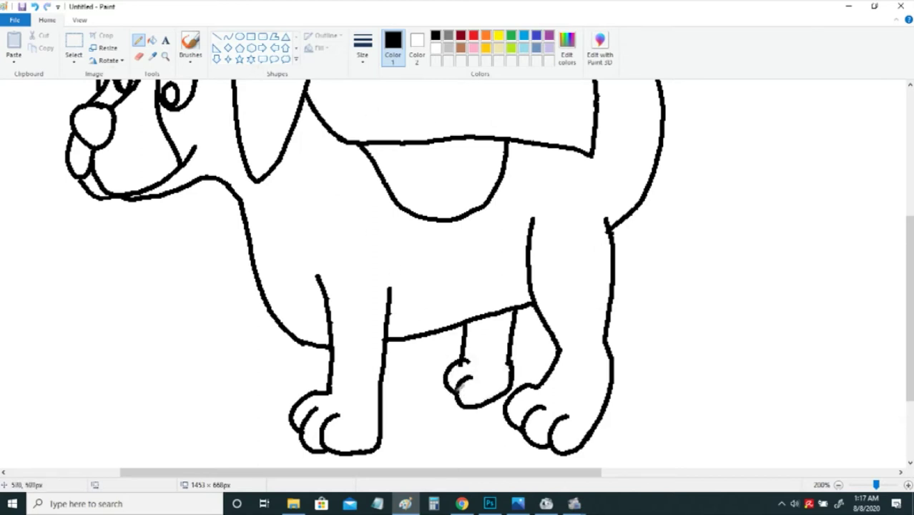
left_click_drag(458, 350, 441, 366)
- Draw the far front leg behind the near one, with its toes overlapping the near paw
left_click_drag(329, 343, 313, 392)
mouse_move(280, 318)
left_mouse_down()
mouse_move(271, 364)
mouse_move(246, 373)
mouse_move(278, 424)
left_mouse_up()
left_click_drag(285, 409, 292, 427)
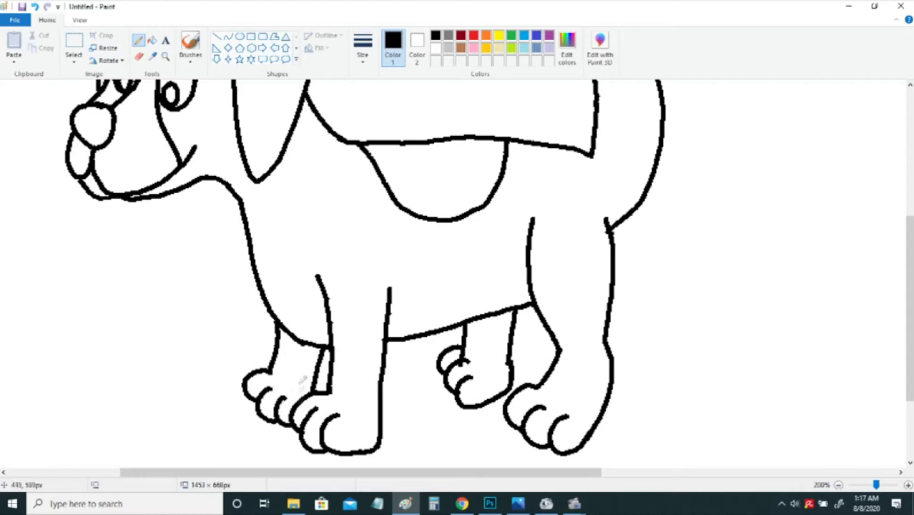
- Draw coat marking lines across the shoulder and flank, and from the saddle patch to the hind leg
mouse_move(285, 152)
left_mouse_down()
mouse_move(382, 239)
mouse_move(393, 290)
left_mouse_up()
left_click_drag(408, 241, 391, 293)
left_click_drag(478, 209, 531, 230)
left_click_drag(410, 242, 411, 213)
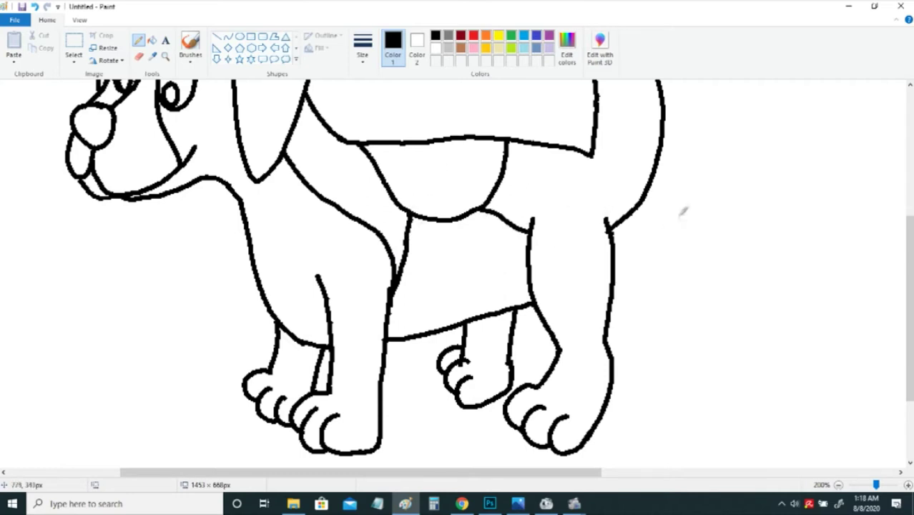
- Add a short smile crease at the corner of the mouth and extend the muzzle line to the jaw
left_click(139, 56)
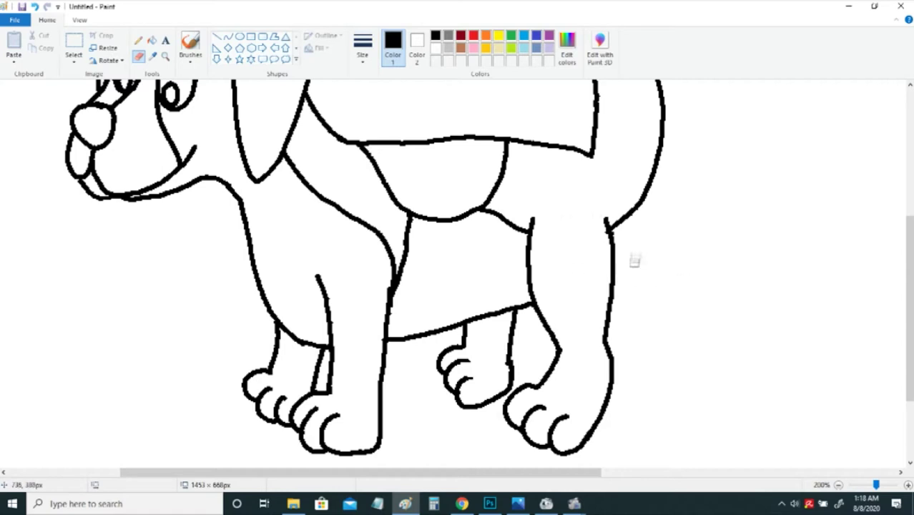
left_click(139, 40)
left_click_drag(191, 143, 201, 159)
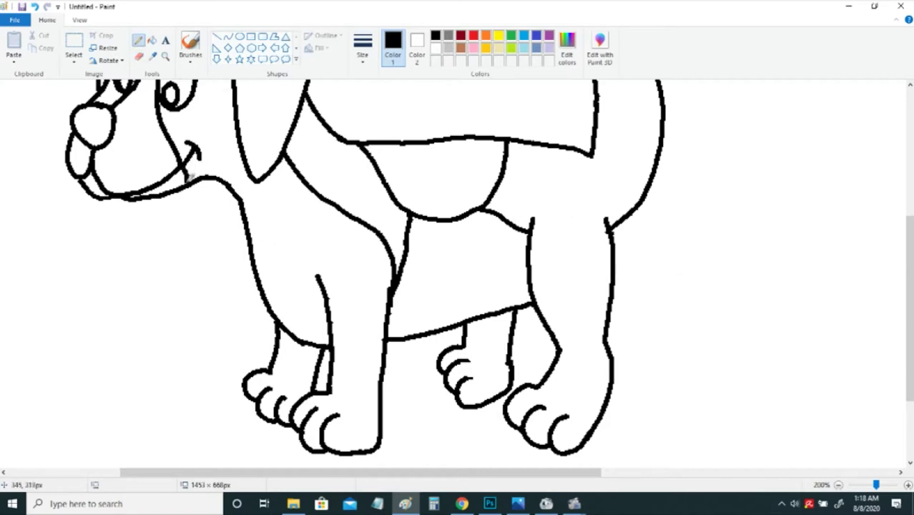
- Draw the doghouse's front gable beside the dog as two pairs of straight slanted lines meeting at the canvas's upper edge
left_click(79, 19)
left_click(37, 43)
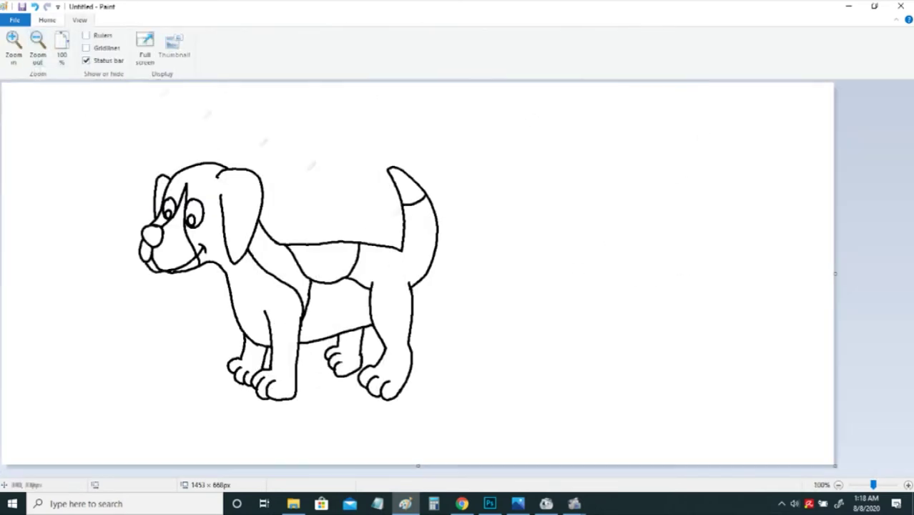
left_click_drag(470, 170, 544, 75)
left_click_drag(495, 174, 551, 101)
key("ctrl+z")
left_click_drag(489, 172, 564, 76)
left_click_drag(603, 187, 562, 83)
left_click_drag(631, 190, 585, 82)
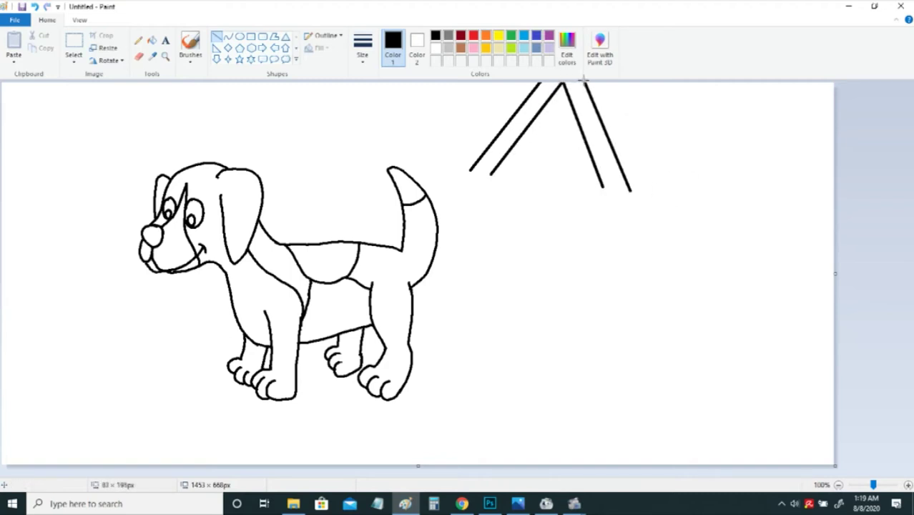
- Complete the doghouse's side roof panel with straight lines for its far edge, eave and thickness
left_click_drag(767, 184, 718, 80)
left_click_drag(631, 189, 767, 184)
left_click_drag(631, 190, 612, 207)
left_click_drag(767, 186, 757, 200)
left_click_drag(613, 208, 761, 198)
left_click_drag(613, 207, 601, 179)
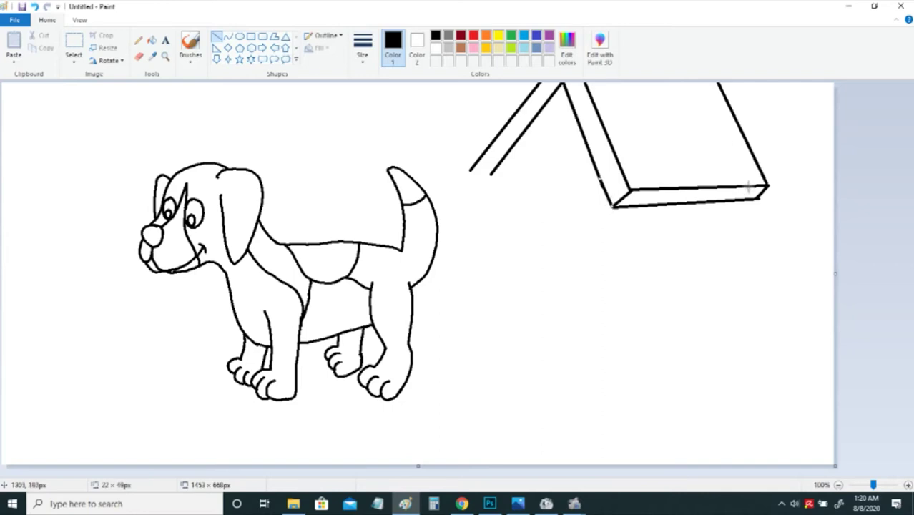
- Draw the doghouse's front and side walls with straight lines and close the end of the front eave
left_click_drag(510, 155, 509, 306)
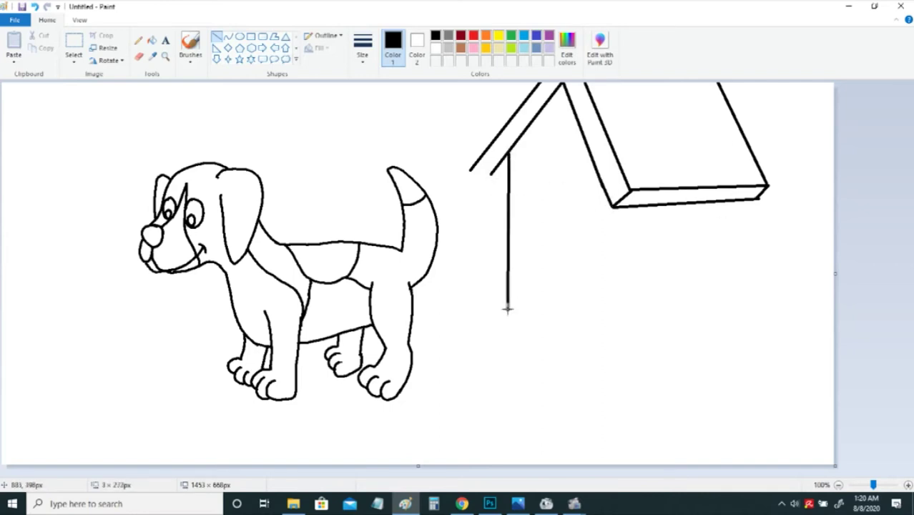
left_click_drag(470, 171, 490, 183)
left_click_drag(623, 209, 627, 332)
left_click_drag(510, 307, 627, 332)
left_click_drag(748, 204, 746, 315)
left_click_drag(626, 332, 747, 315)
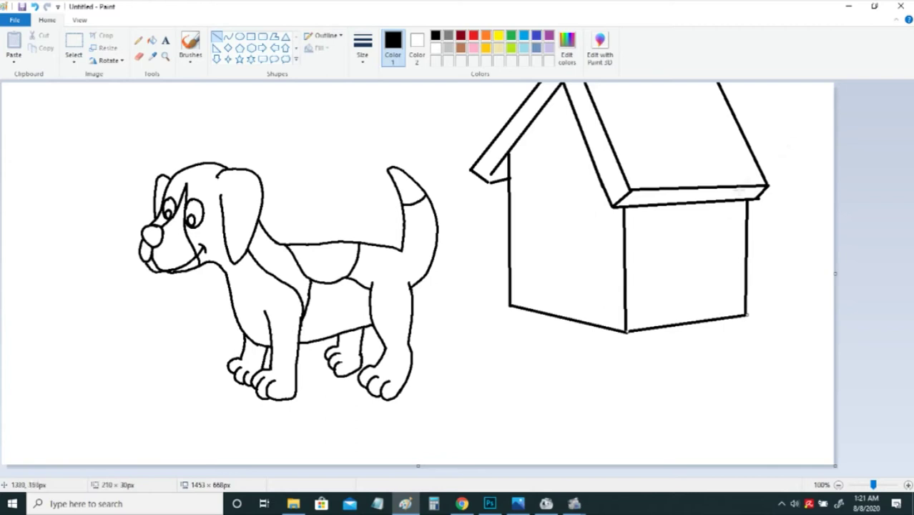
- Draw an arched doorway with an inner edge on the doghouse front, and a curving path from it under the dog
left_click(138, 40)
mouse_move(535, 309)
left_mouse_down()
mouse_move(538, 229)
mouse_move(534, 267)
mouse_move(558, 193)
mouse_move(581, 319)
left_mouse_up()
key("ctrl+z")
mouse_move(558, 200)
left_mouse_down()
mouse_move(542, 312)
mouse_move(513, 388)
mouse_move(322, 445)
mouse_move(304, 463)
left_mouse_up()
left_click_drag(533, 309, 410, 340)
left_click_drag(300, 357, 326, 352)
mouse_move(213, 367)
left_mouse_down()
mouse_move(114, 397)
mouse_move(41, 463)
left_mouse_up()
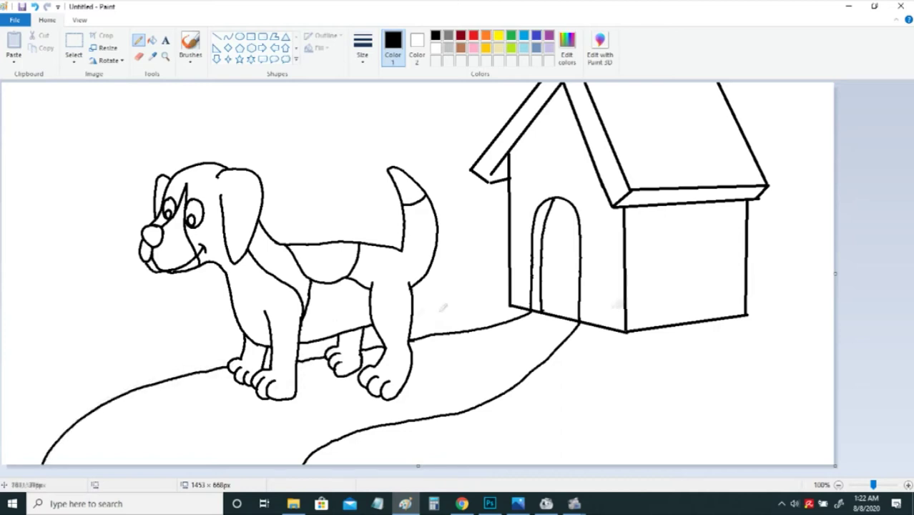
- Draw jagged background grass on both sides of the doghouse and behind the dog
left_click_drag(748, 257, 838, 246)
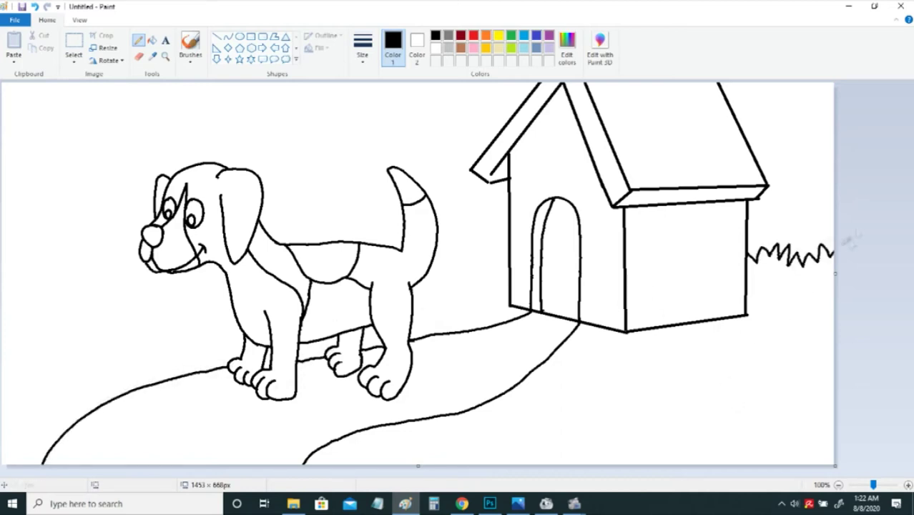
left_click_drag(438, 247, 508, 252)
mouse_move(301, 217)
left_mouse_down()
mouse_move(374, 215)
mouse_move(404, 233)
mouse_move(260, 219)
left_mouse_up()
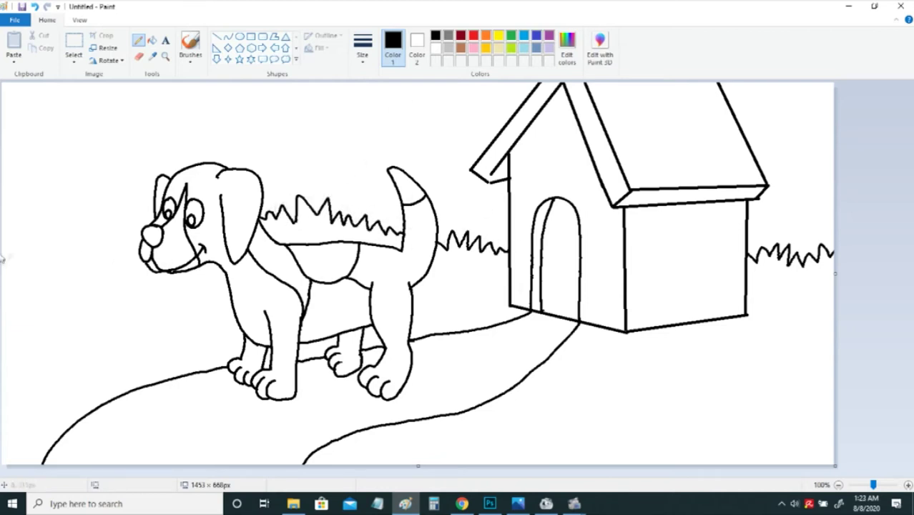
mouse_move(14, 222)
left_mouse_down()
mouse_move(64, 192)
mouse_move(162, 189)
left_mouse_up()
- Draw a tree behind the dog with a straight trunk and a scalloped leafy crown reaching the canvas's upper edge
mouse_move(297, 134)
left_mouse_down()
mouse_move(297, 199)
mouse_move(321, 203)
left_mouse_up()
left_click_drag(280, 123, 352, 132)
mouse_move(321, 155)
left_mouse_down()
mouse_move(387, 151)
mouse_move(426, 84)
left_mouse_up()
mouse_move(298, 163)
left_mouse_down()
mouse_move(266, 145)
mouse_move(214, 83)
left_mouse_up()
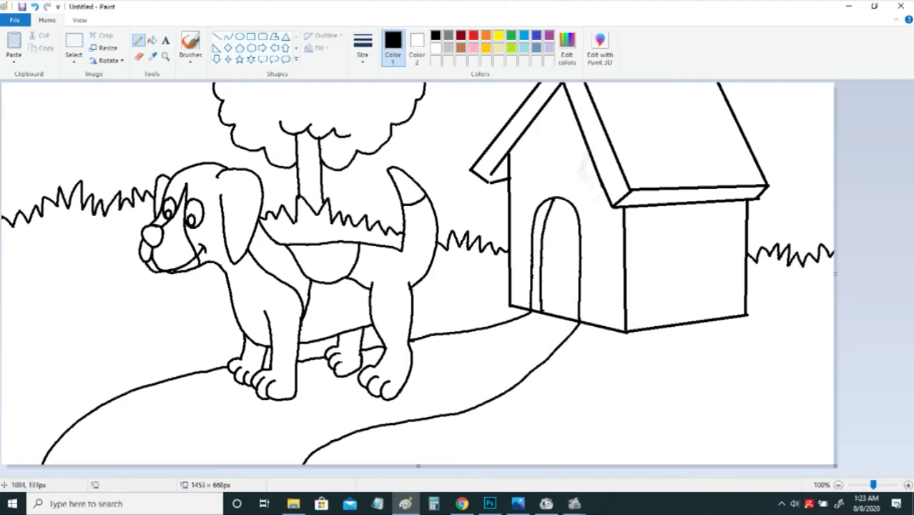
- Draw a wavy ground line across the scene behind the dog and doghouse, and a partial tree at the right edge
left_click_drag(512, 280, 420, 282)
left_click_drag(236, 286, 0, 295)
left_click_drag(747, 293, 834, 292)
mouse_move(779, 83)
left_mouse_down()
mouse_move(817, 135)
mouse_move(811, 250)
left_mouse_up()
left_click_drag(824, 159, 828, 143)
- Outline two clouds in the sky and a tall grass clump in the lower-right foreground
mouse_move(41, 99)
left_mouse_down()
mouse_move(57, 139)
mouse_move(137, 147)
mouse_move(100, 96)
mouse_move(140, 123)
left_mouse_up()
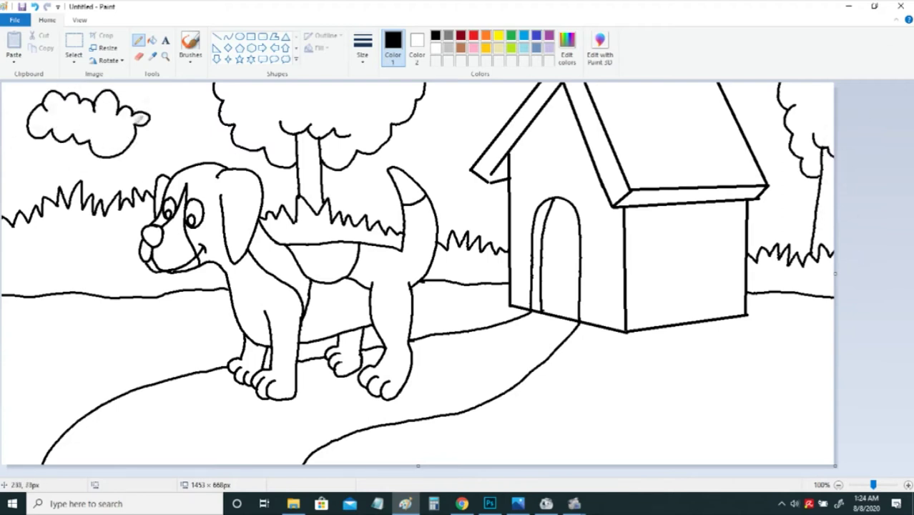
mouse_move(503, 120)
left_mouse_down()
mouse_move(440, 143)
mouse_move(467, 166)
left_mouse_up()
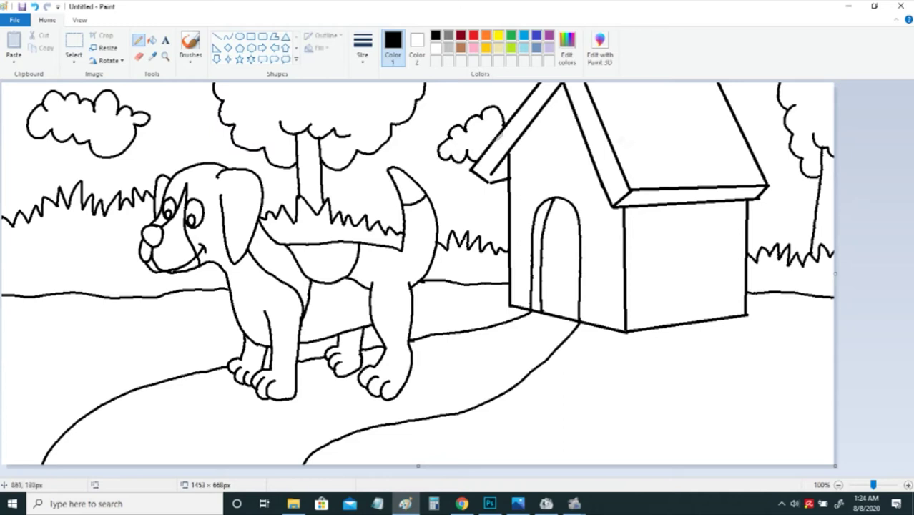
mouse_move(673, 404)
left_mouse_down()
mouse_move(734, 372)
mouse_move(780, 372)
mouse_move(808, 390)
mouse_move(844, 389)
mouse_move(658, 413)
mouse_move(745, 425)
mouse_move(844, 419)
left_mouse_up()
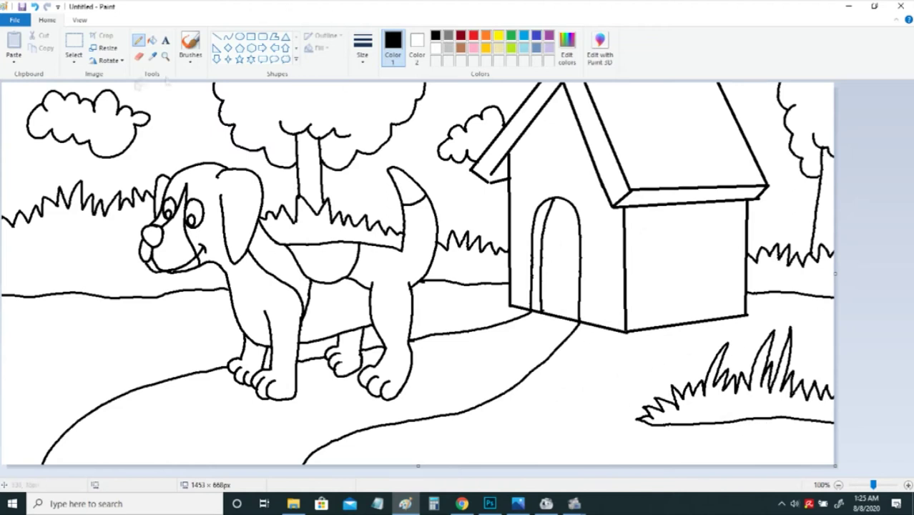
- Check the outlines up close and erase the stray line ends at the doghouse's far eave corner and wall base
left_click(80, 20)
left_click(14, 47)
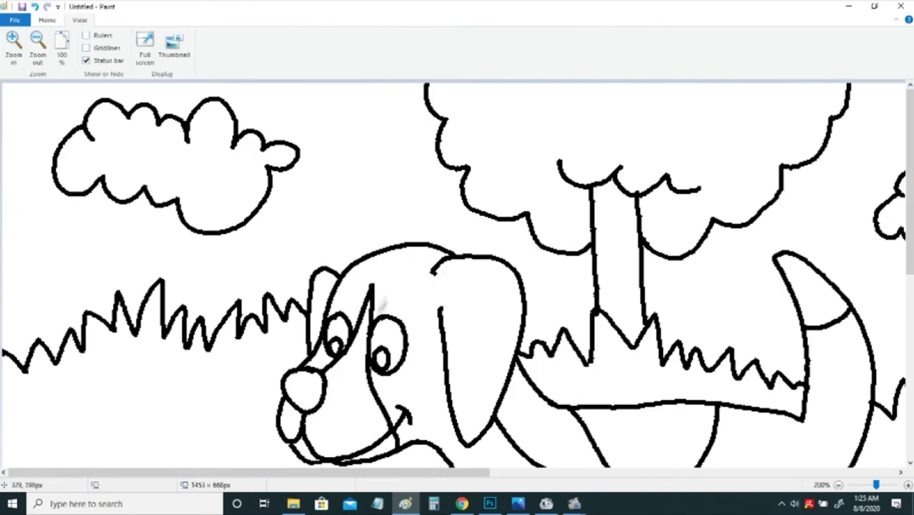
left_click_drag(910, 182, 910, 364)
scroll(457, 272, "up", 10)
scroll(458, 272, "down", 3)
left_click_drag(392, 475, 794, 476)
scroll(458, 272, "down", 3)
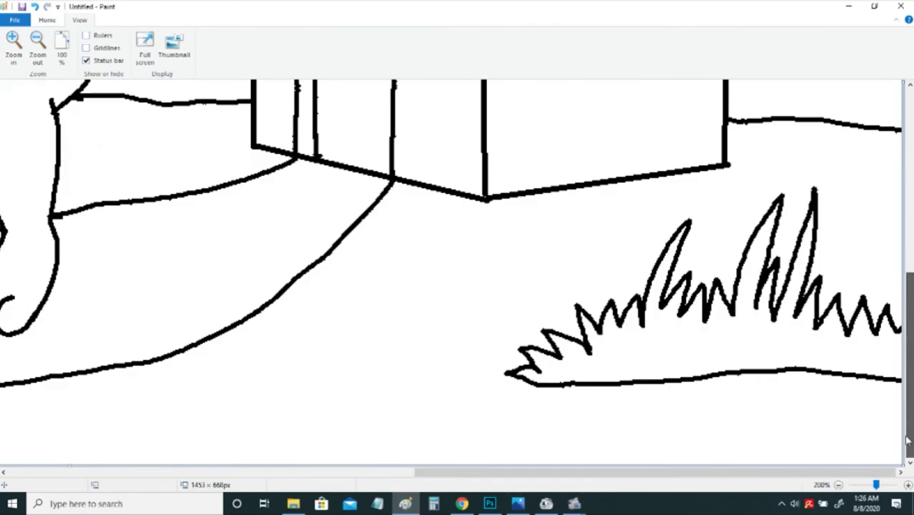
scroll(458, 272, "up", 6)
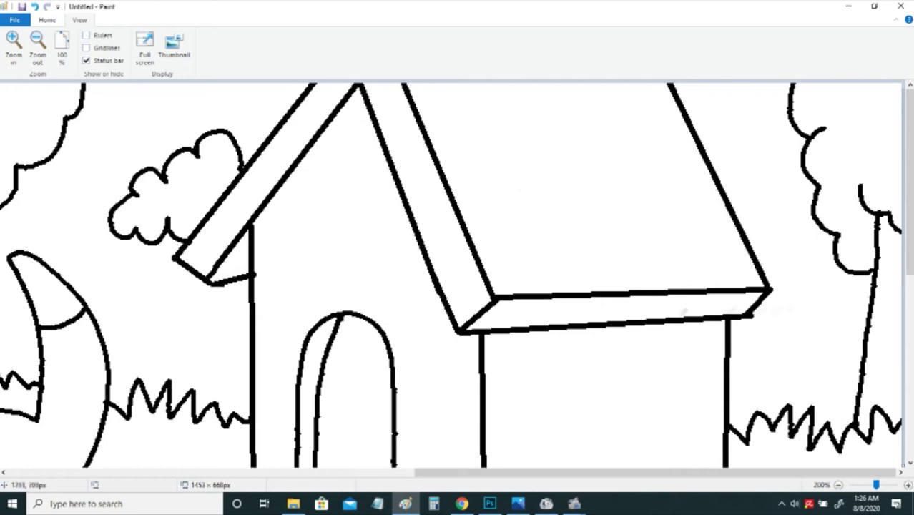
left_click(47, 20)
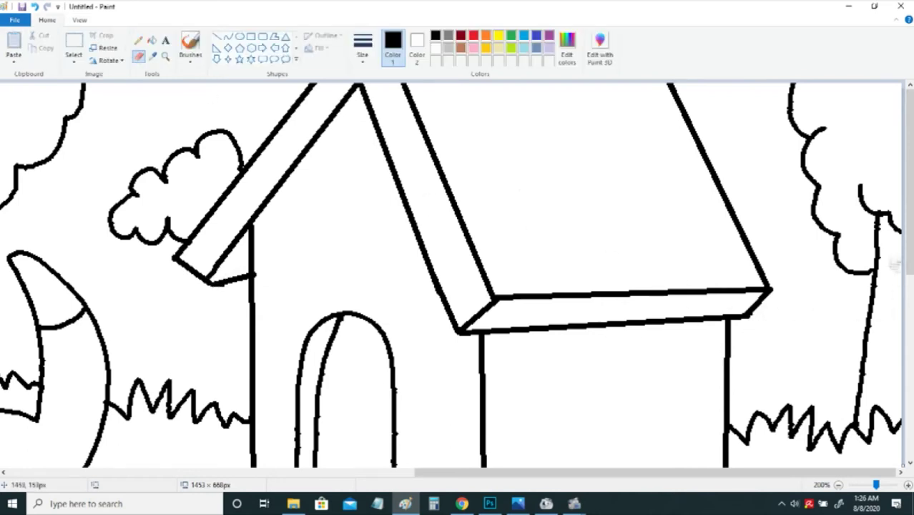
scroll(752, 319, "down", 3)
scroll(744, 331, "down", 3)
- Fill the sky regions around the trees and doghouse with pale blue (RGB 202, 236, 244)
left_click(80, 20)
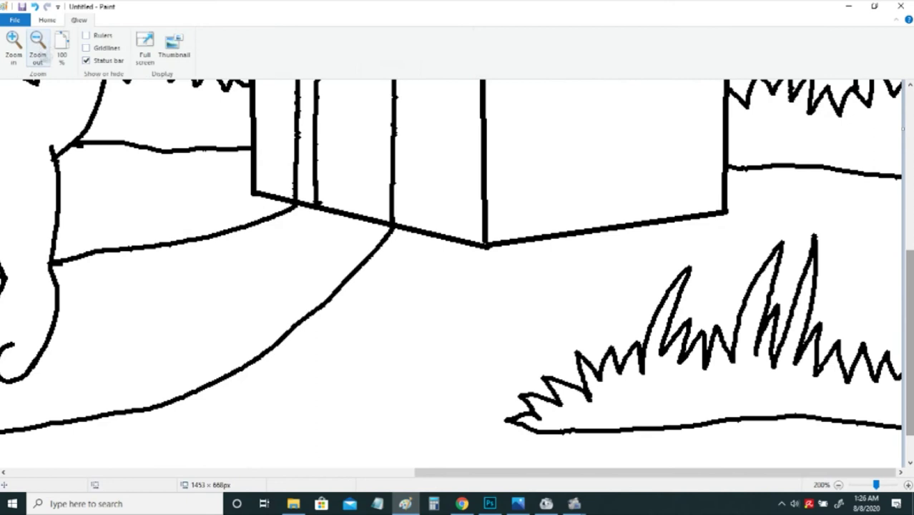
left_click(38, 50)
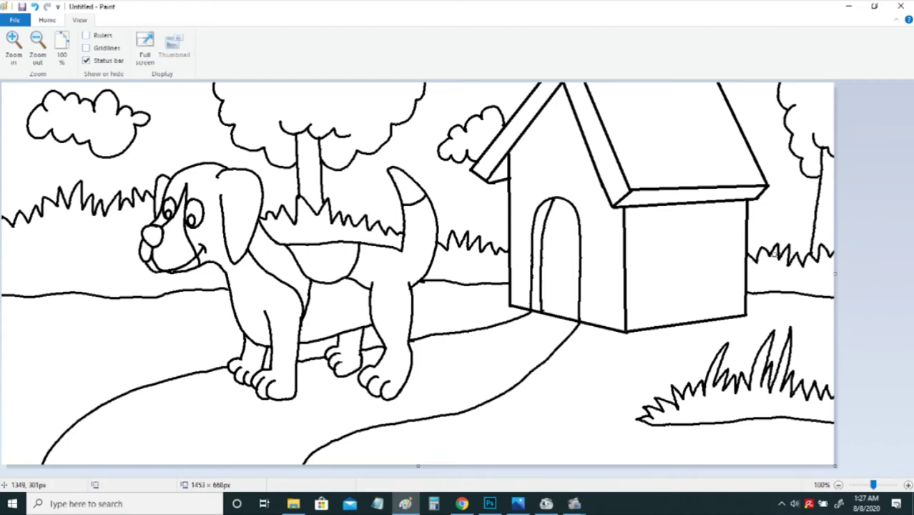
left_click(48, 20)
left_click(525, 48)
left_click(567, 51)
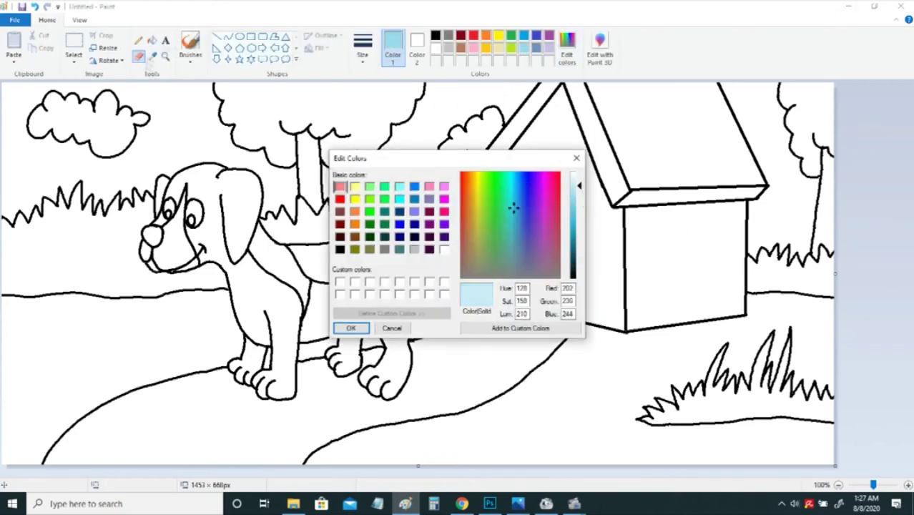
left_click(350, 328)
left_click(152, 40)
left_click(178, 116)
left_click(375, 188)
left_click(787, 202)
- Mix a custom brown with RGB 197, 142, 114 as the primary colour
left_click(461, 48)
left_click(567, 50)
left_click(579, 214)
left_click(350, 327)
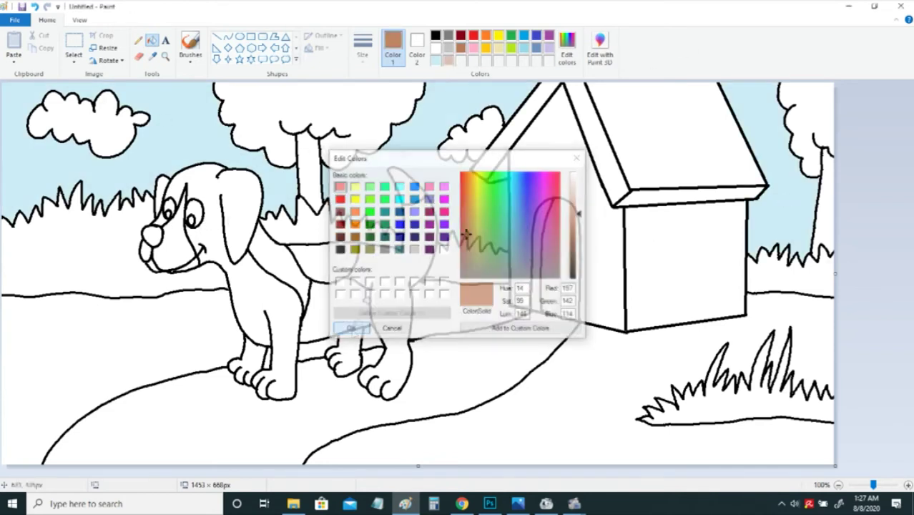
- Draw black coat marking lines with the Pencil across the dog's near hind thigh and along its lower belly
left_click(139, 40)
left_click(434, 36)
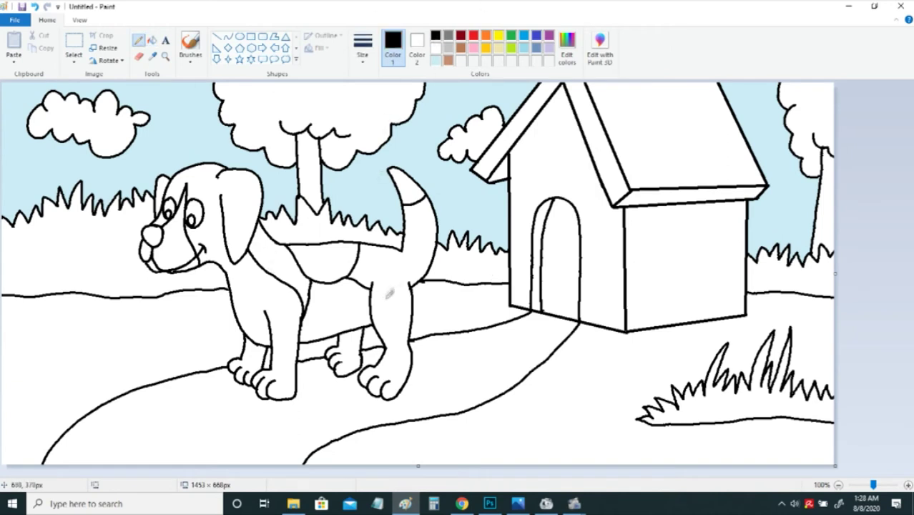
mouse_move(372, 299)
left_mouse_down()
mouse_move(408, 315)
mouse_move(377, 302)
left_mouse_up()
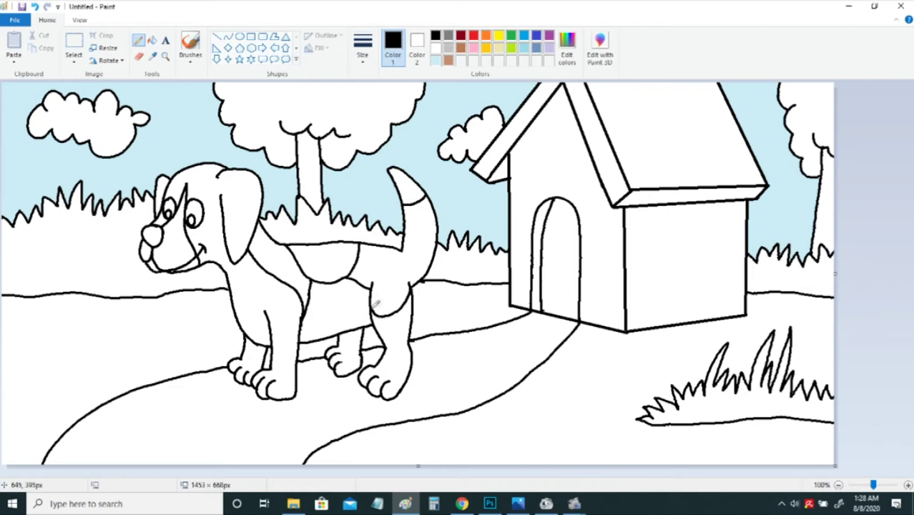
left_click_drag(303, 322, 370, 287)
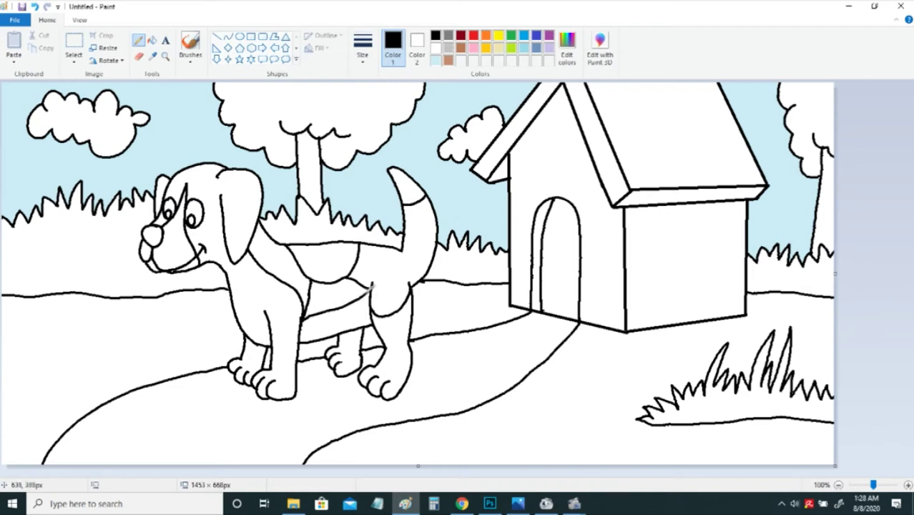
left_click(79, 20)
left_click(13, 43)
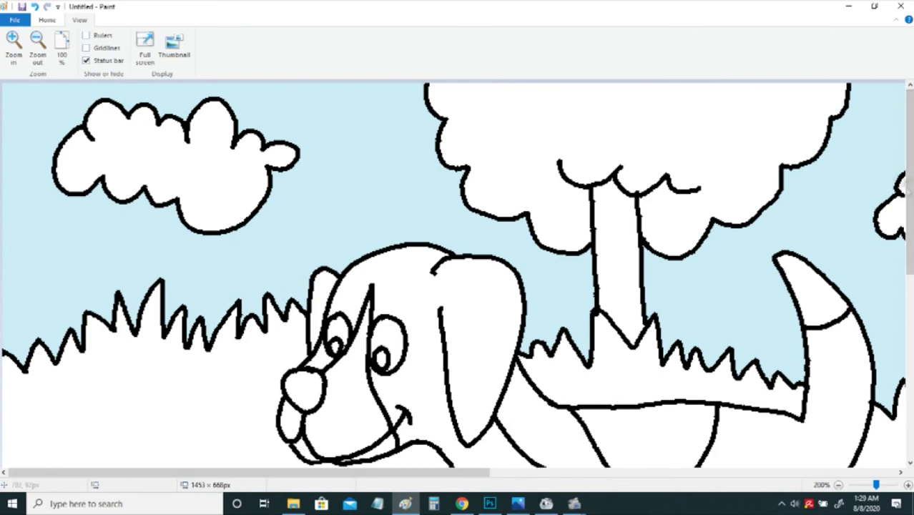
- Erase the stray lines behind the dog's front leg and below the saddle patch, and draw a black Pencil line from jaw to near ear
scroll(909, 215, "down", 2)
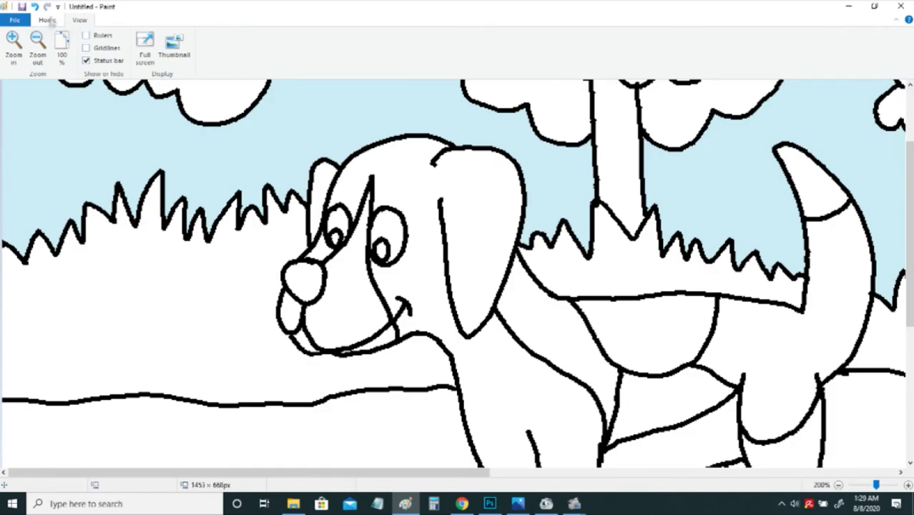
left_click(47, 20)
left_click(138, 56)
mouse_move(620, 409)
left_mouse_down()
mouse_move(623, 389)
mouse_move(613, 426)
left_mouse_up()
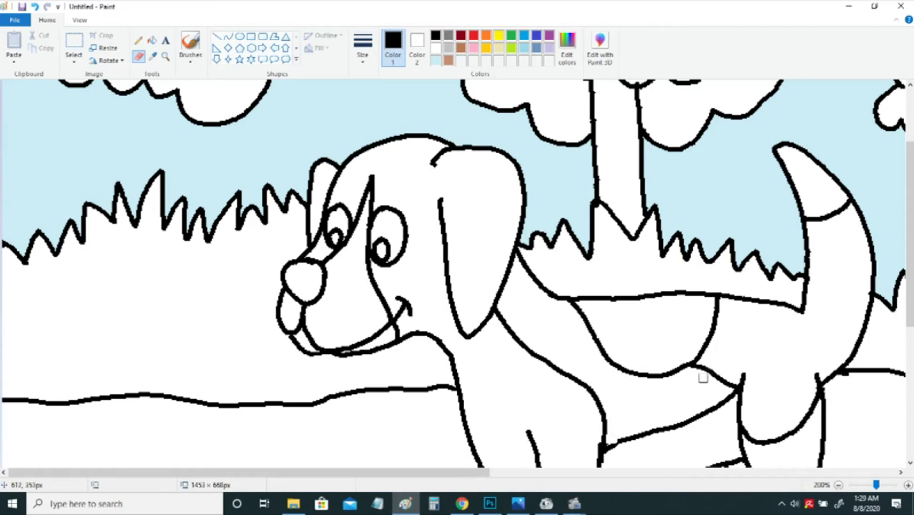
mouse_move(700, 374)
left_mouse_down()
mouse_move(736, 382)
mouse_move(699, 370)
left_mouse_up()
left_click(138, 40)
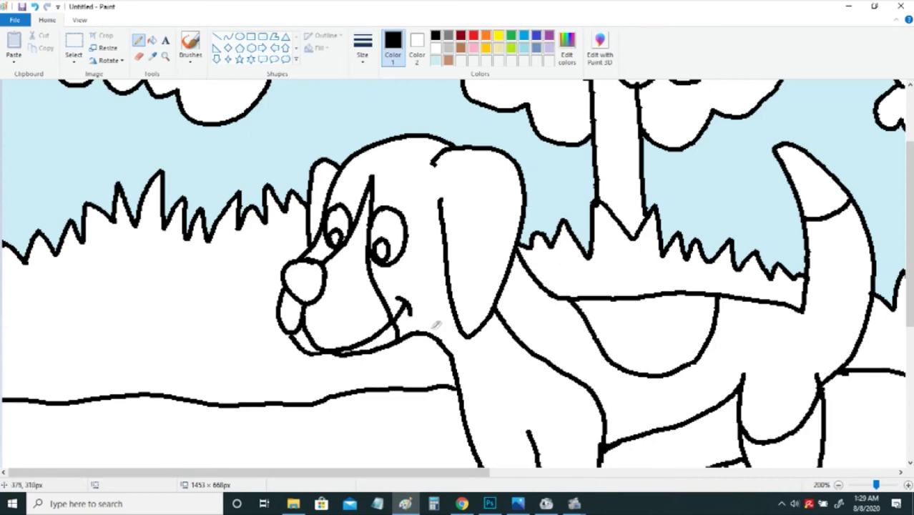
left_click_drag(422, 328, 451, 310)
- Fill the dog's head and near ear with the custom brown
left_click(447, 61)
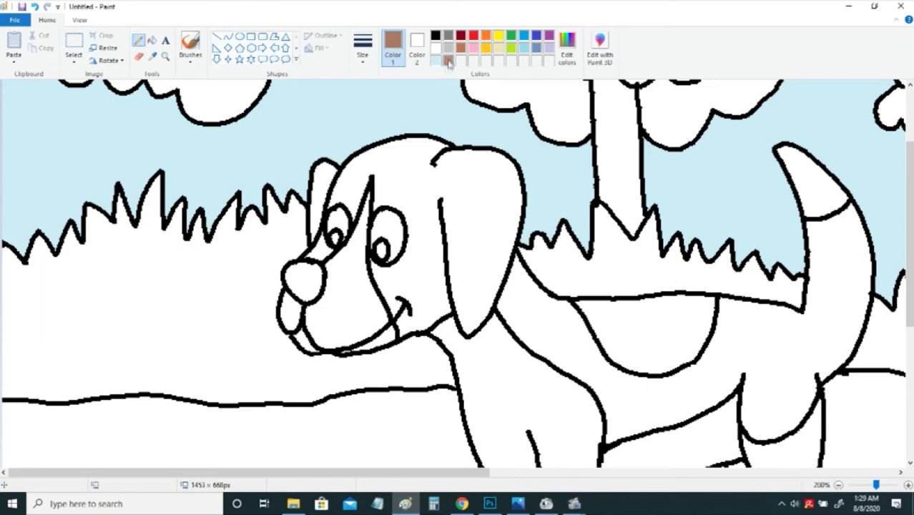
left_click(152, 40)
left_click(433, 261)
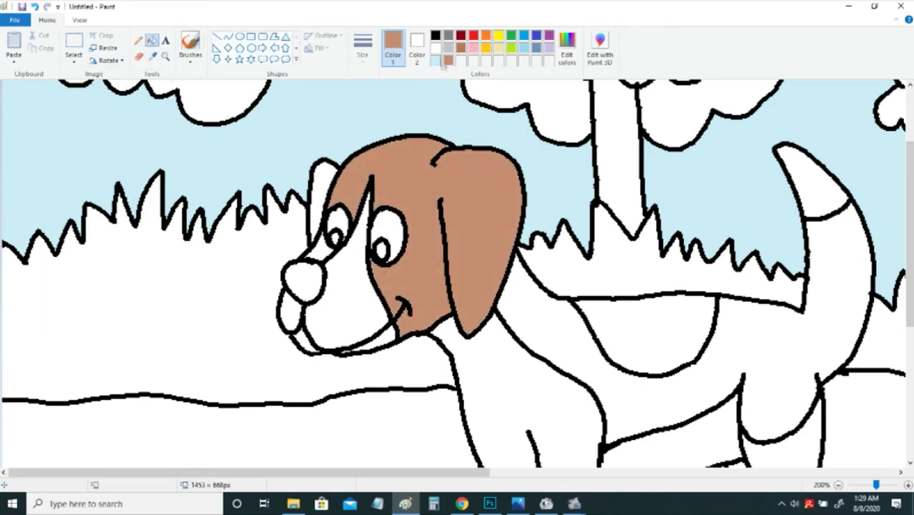
- Mix a custom orange-tan and fill the dog's face, both ears, back, upper hind leg and tail up to its tip
left_click(566, 48)
left_click(472, 228)
left_click_drag(471, 231, 472, 223)
left_click(352, 330)
left_click(437, 247)
left_click(329, 244)
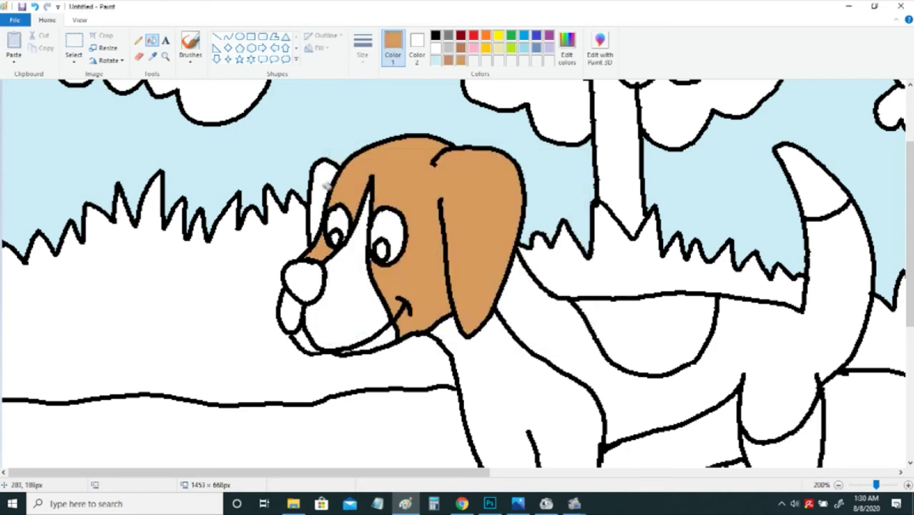
left_click(325, 184)
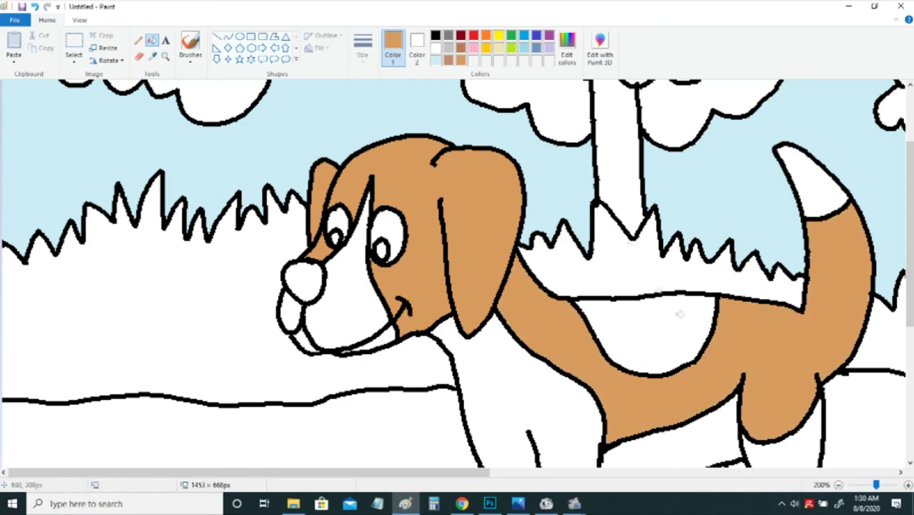
- Draw a small black highlight oval in the upper part of the dog's nose with the Pencil
left_click(138, 40)
left_click(362, 49)
left_click(336, 147)
left_click(435, 35)
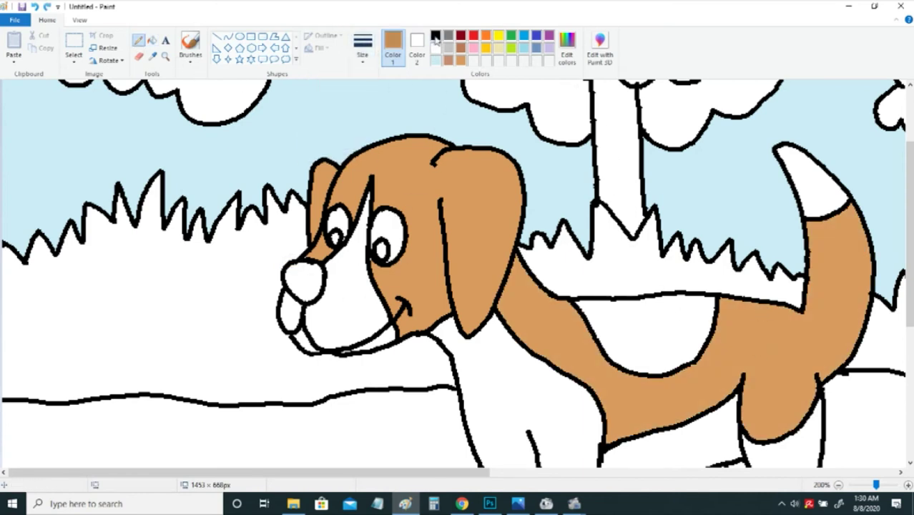
left_click_drag(292, 270, 316, 255)
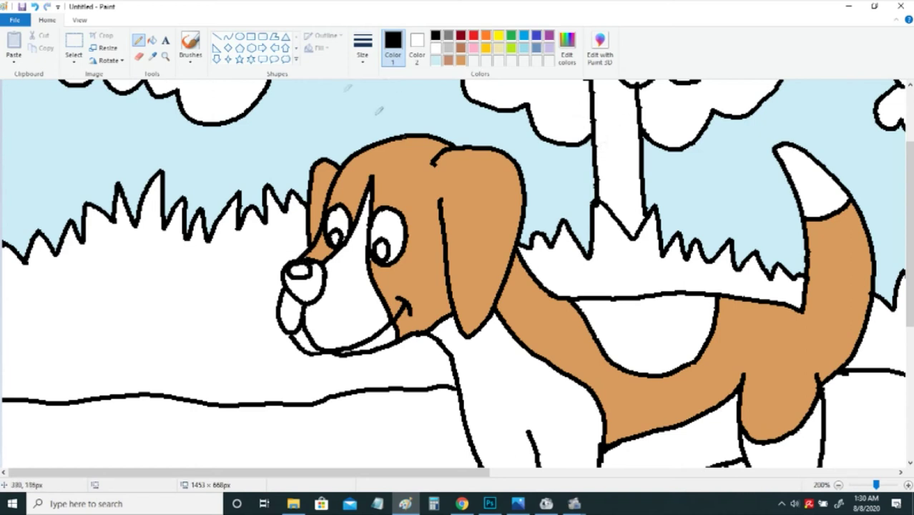
- Fill the dog's pupils, its nose around the highlight and the saddle patch on its back with black
left_click(138, 56)
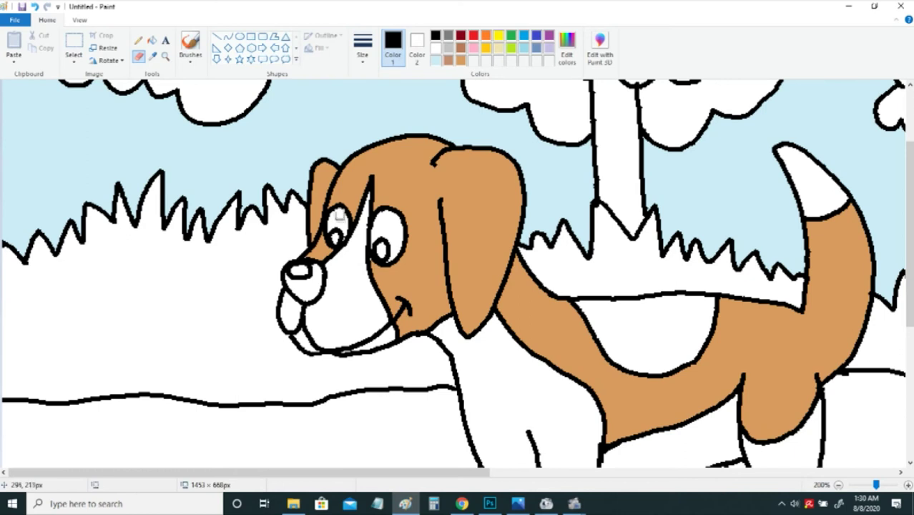
left_click(152, 40)
left_click(383, 248)
left_click(334, 236)
left_click(304, 288)
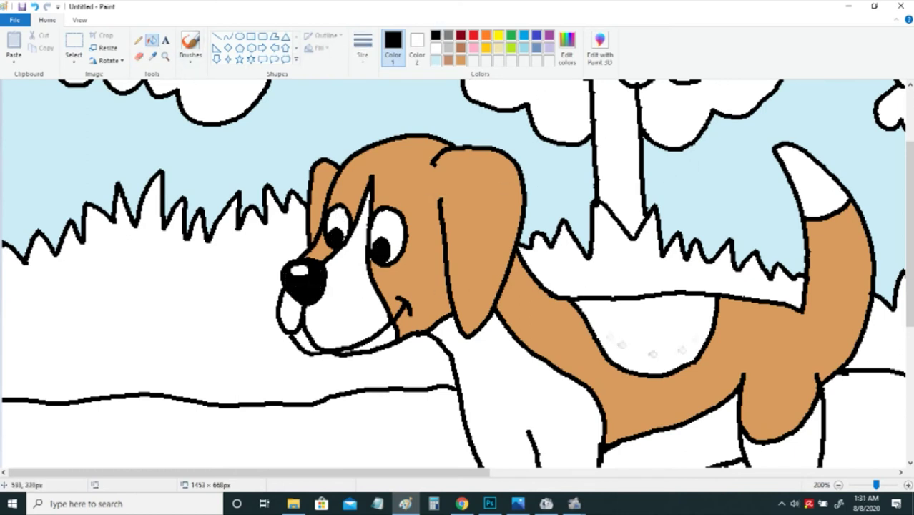
left_click(79, 20)
left_click(37, 44)
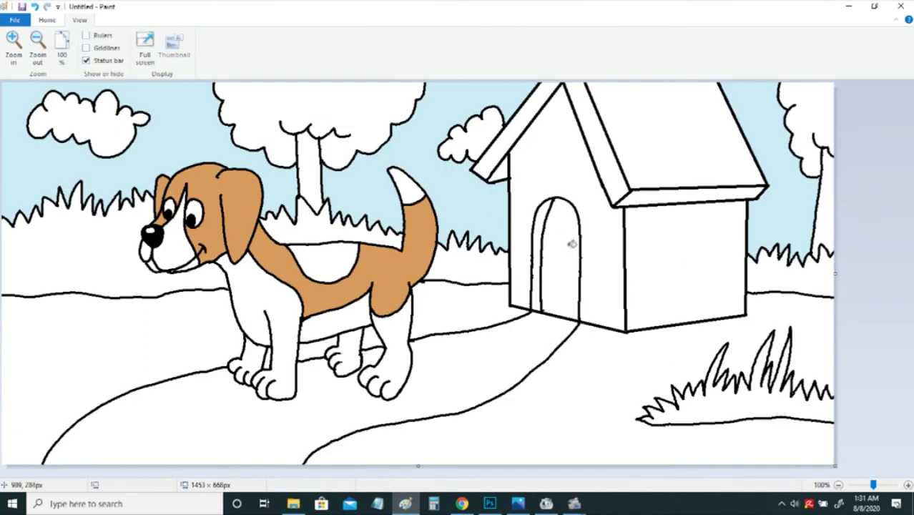
left_click(316, 269)
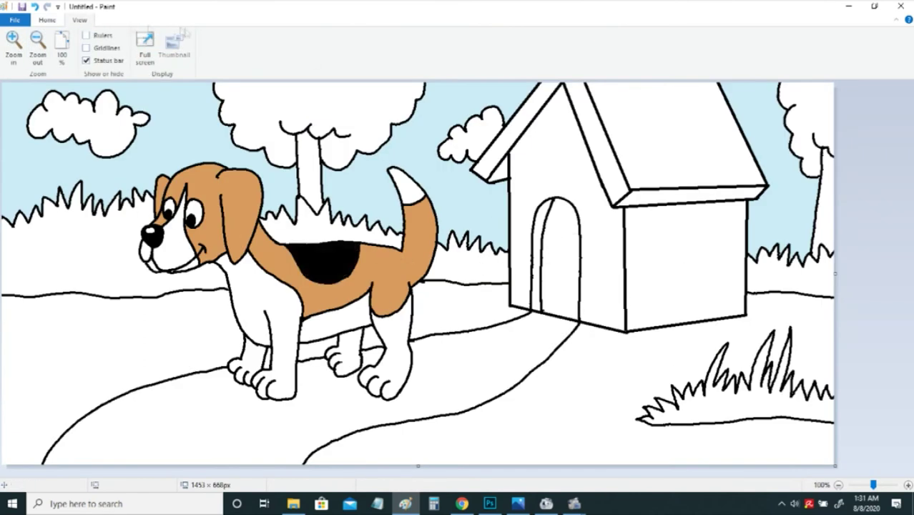
- Fill the foreground grass tuft and all background grass strips behind the dog and doghouse with lime
left_click(47, 20)
left_click(511, 47)
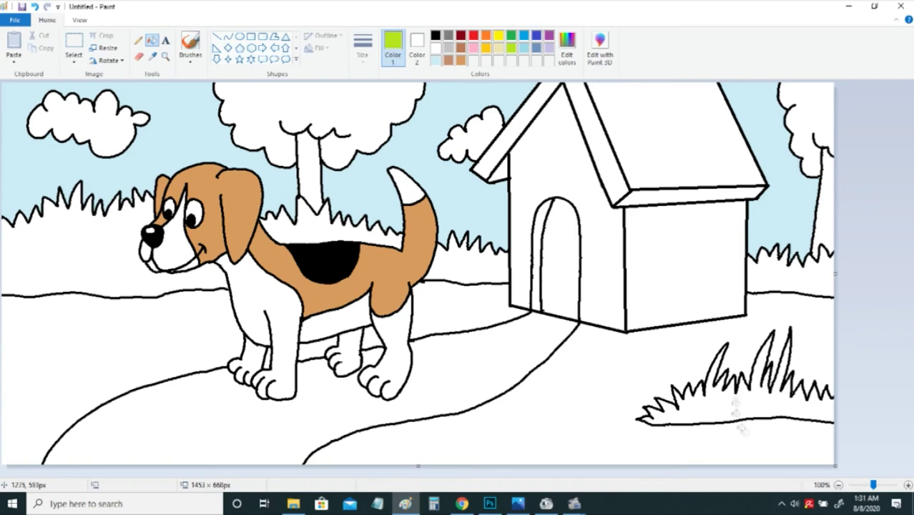
left_click(741, 415)
left_click(794, 270)
left_click(487, 256)
left_click(272, 238)
left_click(98, 254)
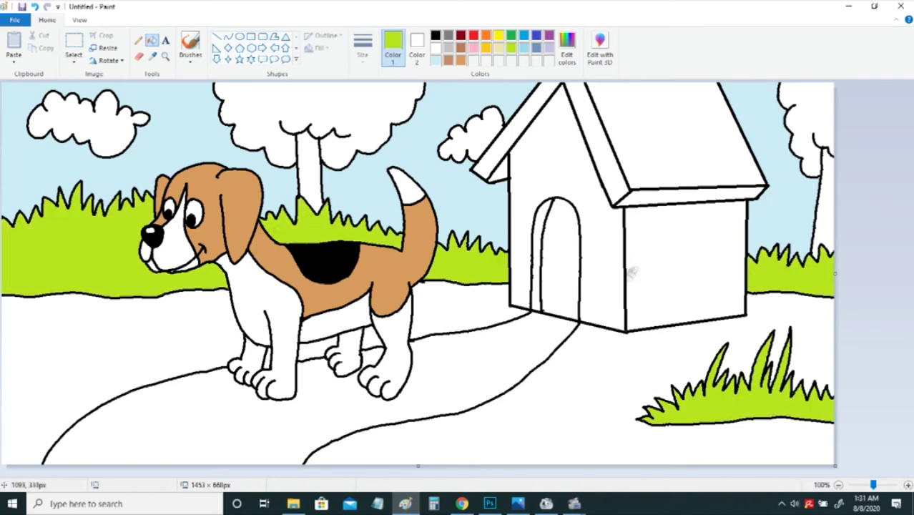
- Mix a dark green with RGB 20, 105, 46 and fill the lawn on both sides of the path and between the dog's legs
left_click(511, 35)
left_click(567, 49)
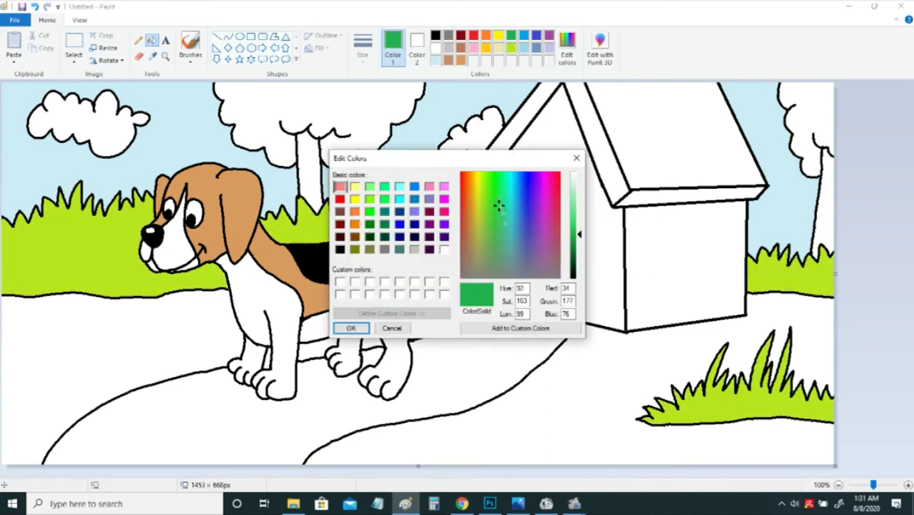
left_click_drag(581, 237, 580, 254)
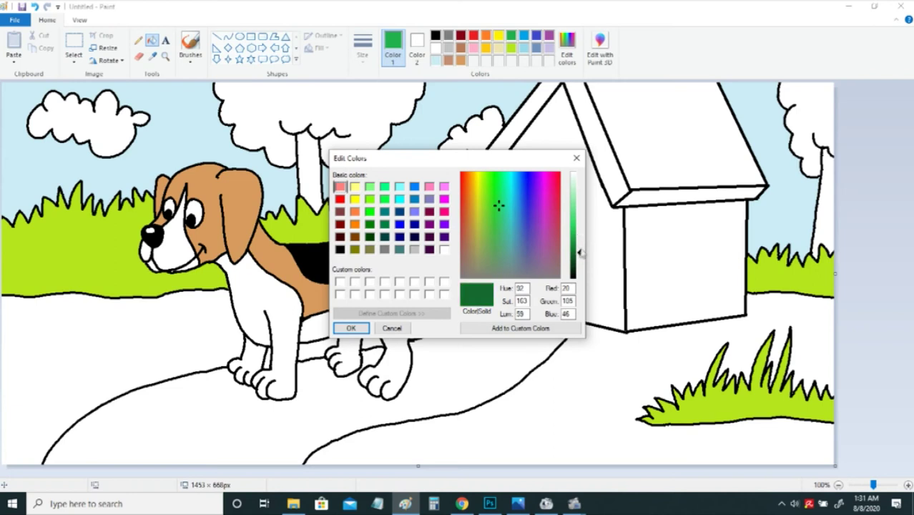
left_click(351, 328)
left_click(606, 364)
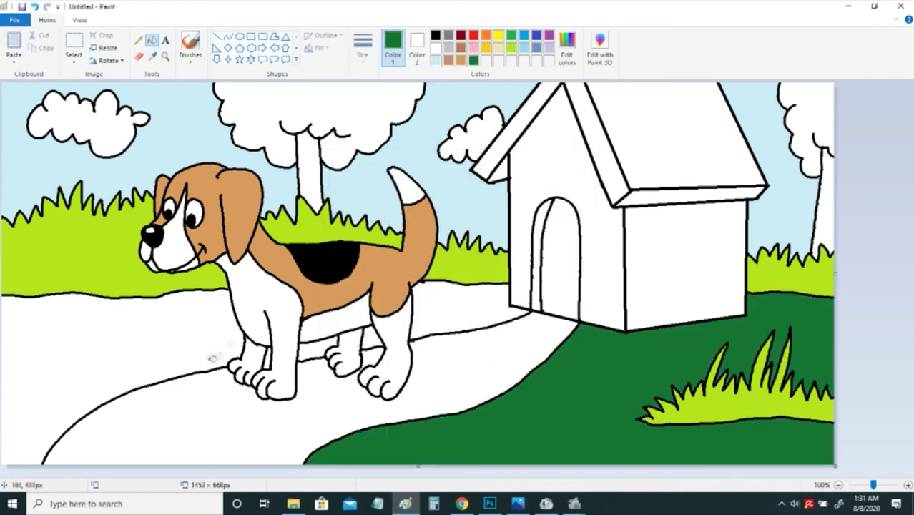
left_click(201, 337)
left_click(458, 304)
left_click(320, 348)
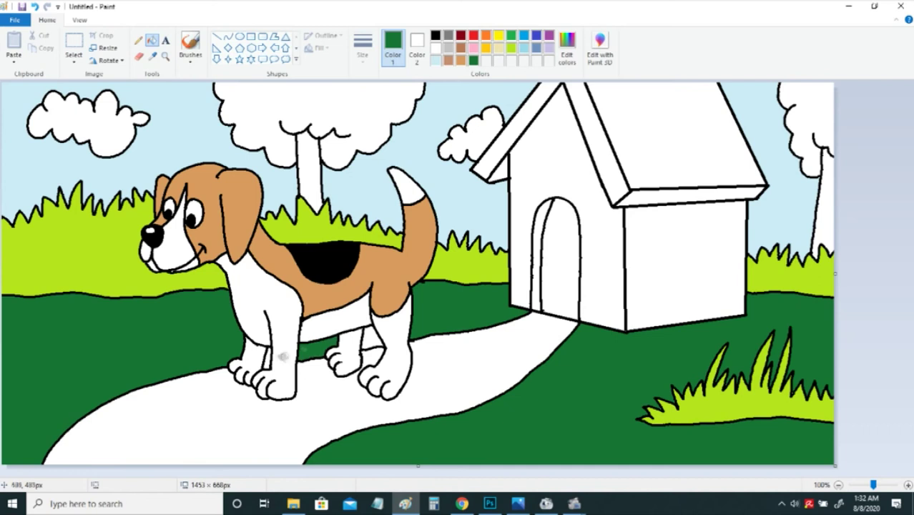
- Fill the path with light grey and the doghouse's doorway opening with black
left_click(448, 47)
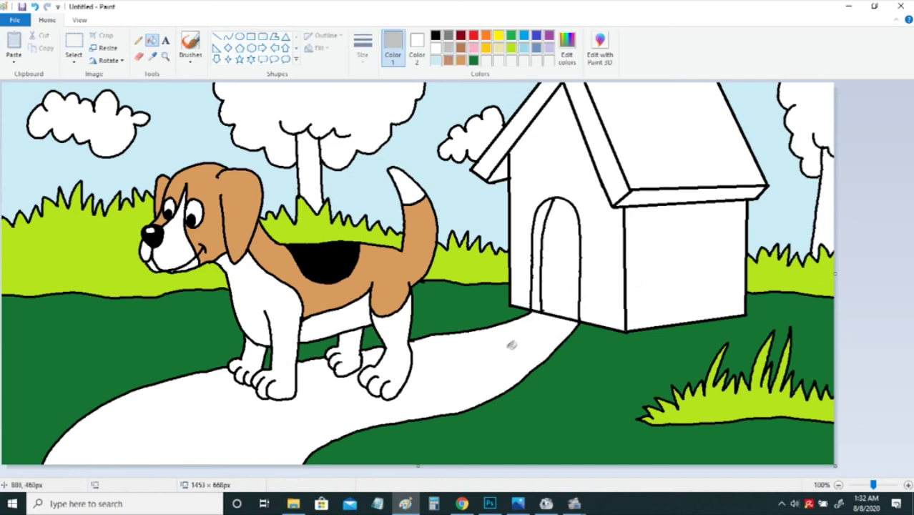
left_click(511, 344)
left_click(448, 36)
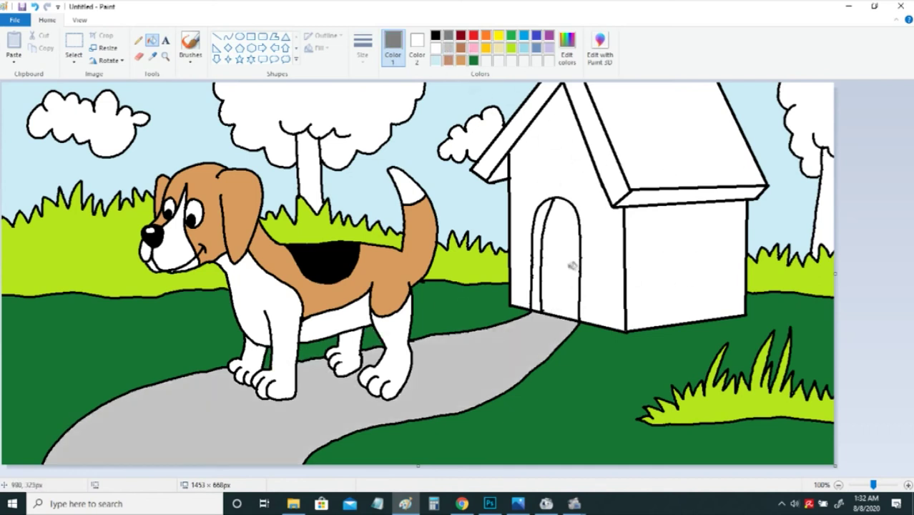
left_click(435, 36)
left_click(565, 267)
- Fill the doghouse's lower roof edge and both sloping gable trim boards with yellow
left_click(486, 48)
left_click(499, 36)
left_click(655, 199)
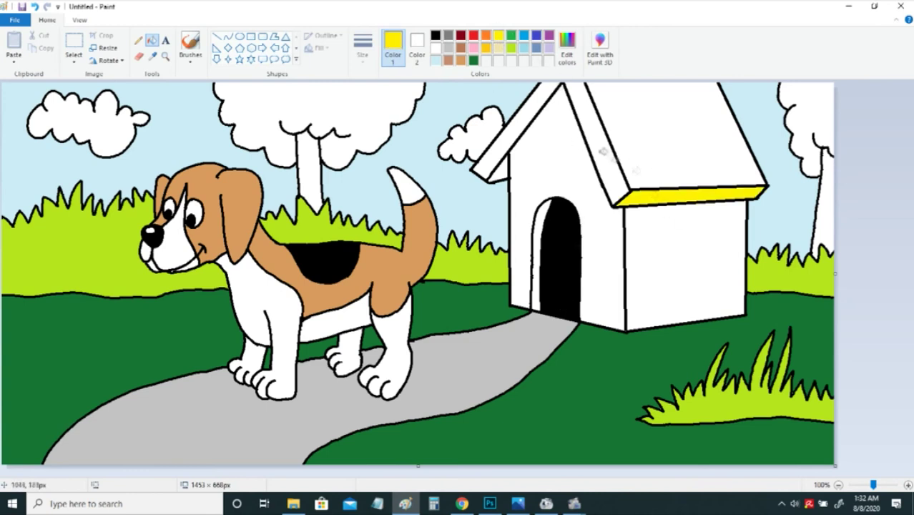
left_click(617, 174)
left_click(511, 133)
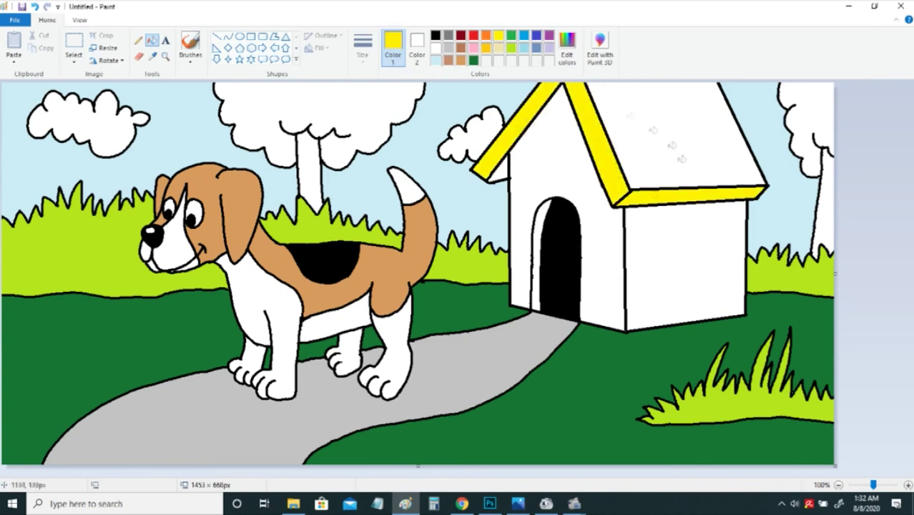
- Fill the doghouse roof, the underside of its far eave and both tree trunks with brown
left_click(449, 61)
left_click(657, 138)
left_click(501, 170)
left_click(828, 208)
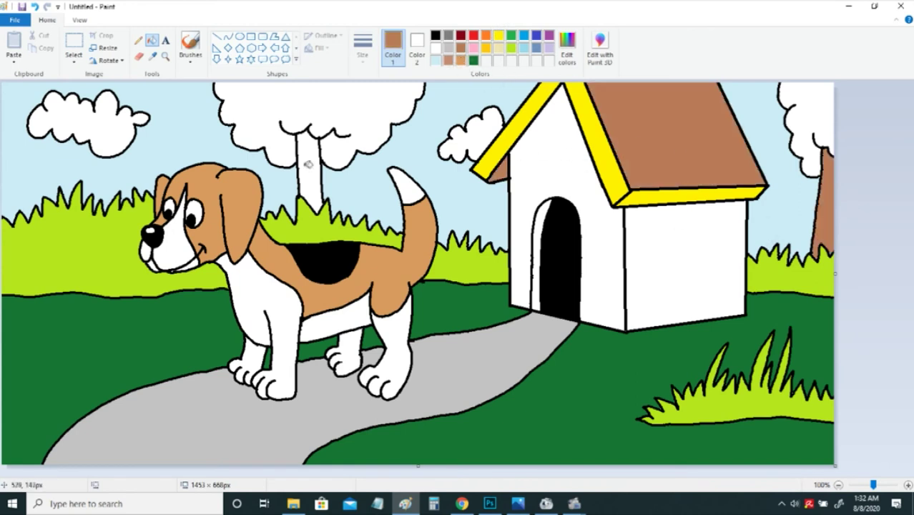
left_click(307, 166)
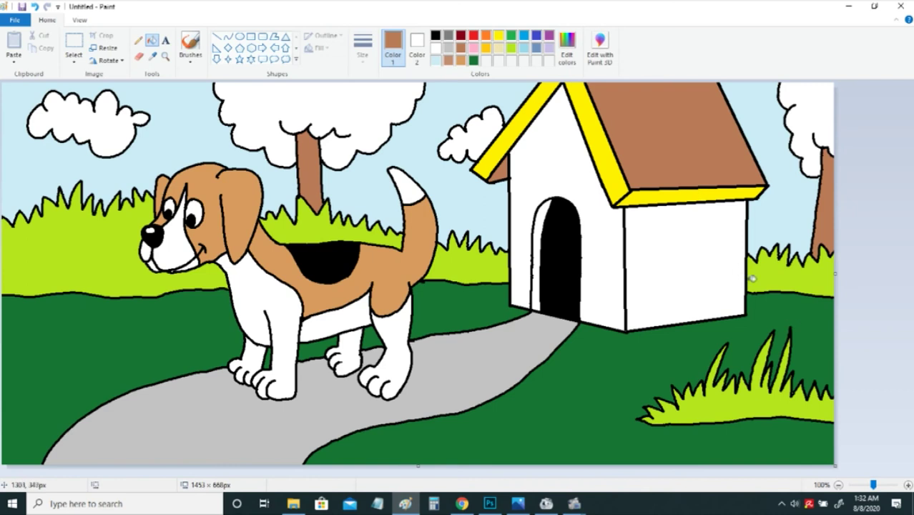
- Fill the doghouse's side and front walls with gold
left_click(487, 47)
left_click(683, 266)
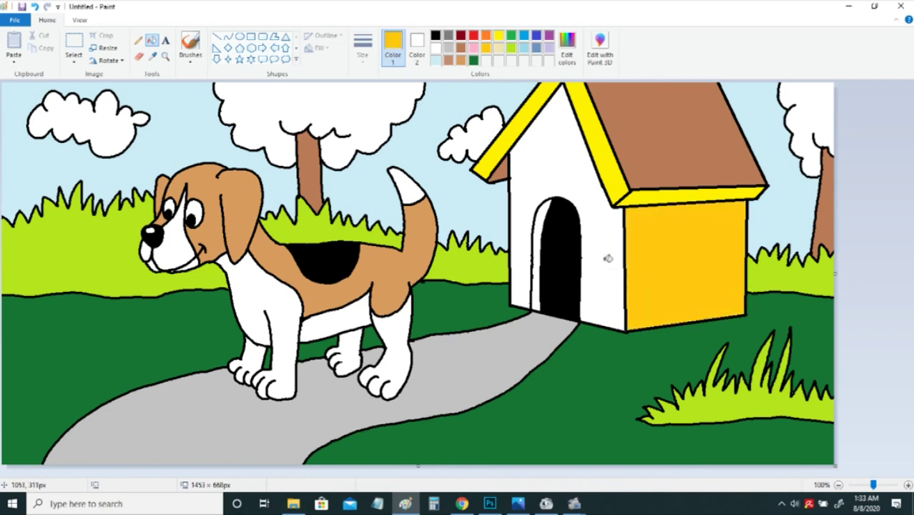
left_click(608, 259)
- Mix a darker gold and fill the doghouse's side wall and the doorway's inner edge with it
left_click(566, 51)
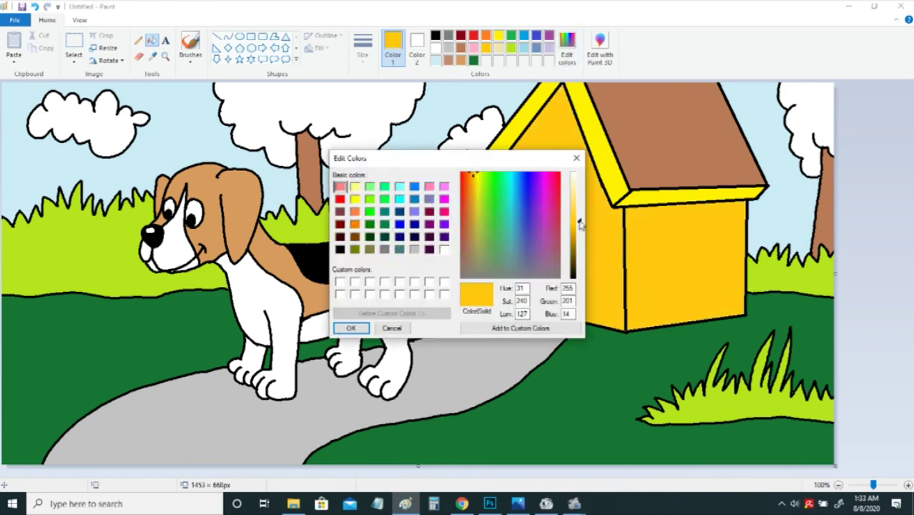
left_click_drag(580, 224, 580, 236)
left_click(351, 327)
left_click(685, 265)
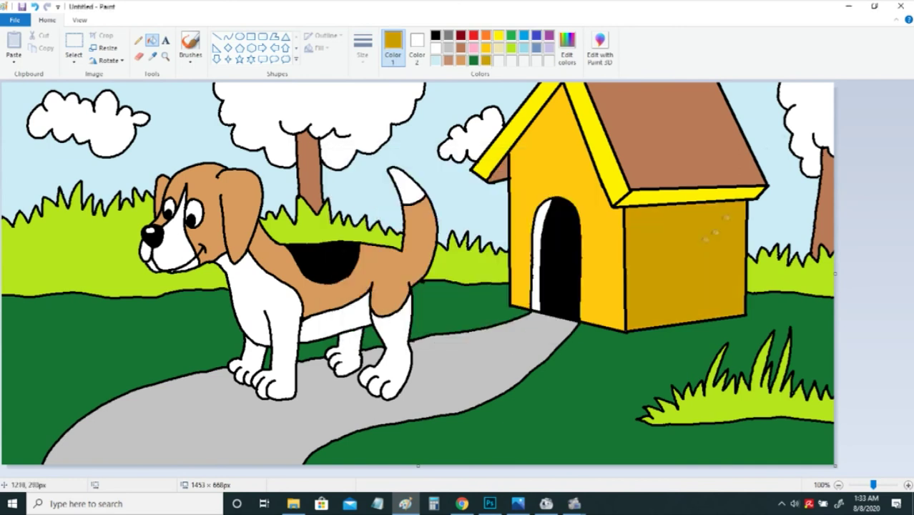
left_click(544, 215)
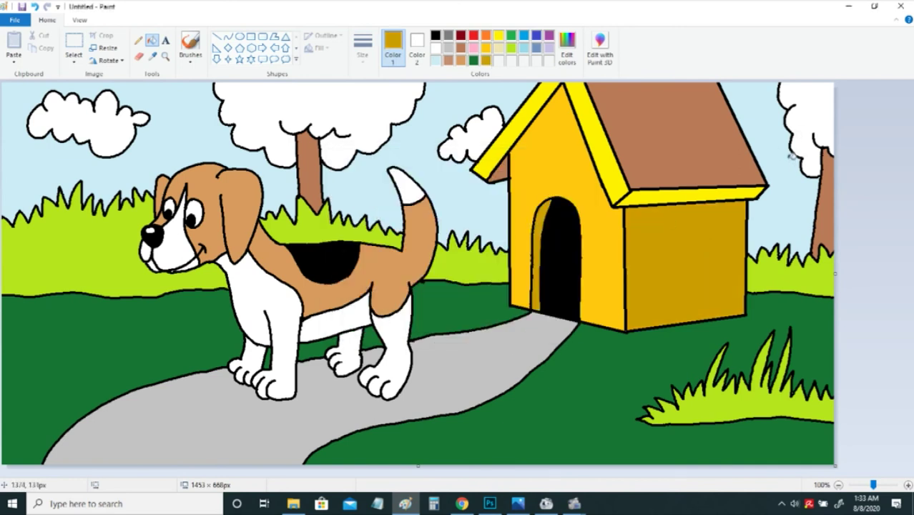
- Fill both tree crowns with a custom olive green
left_click(499, 60)
left_click(318, 118)
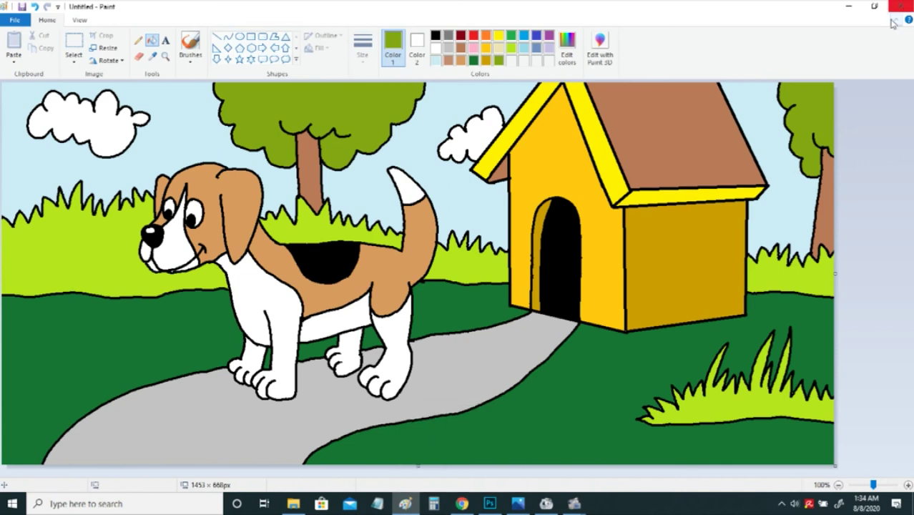